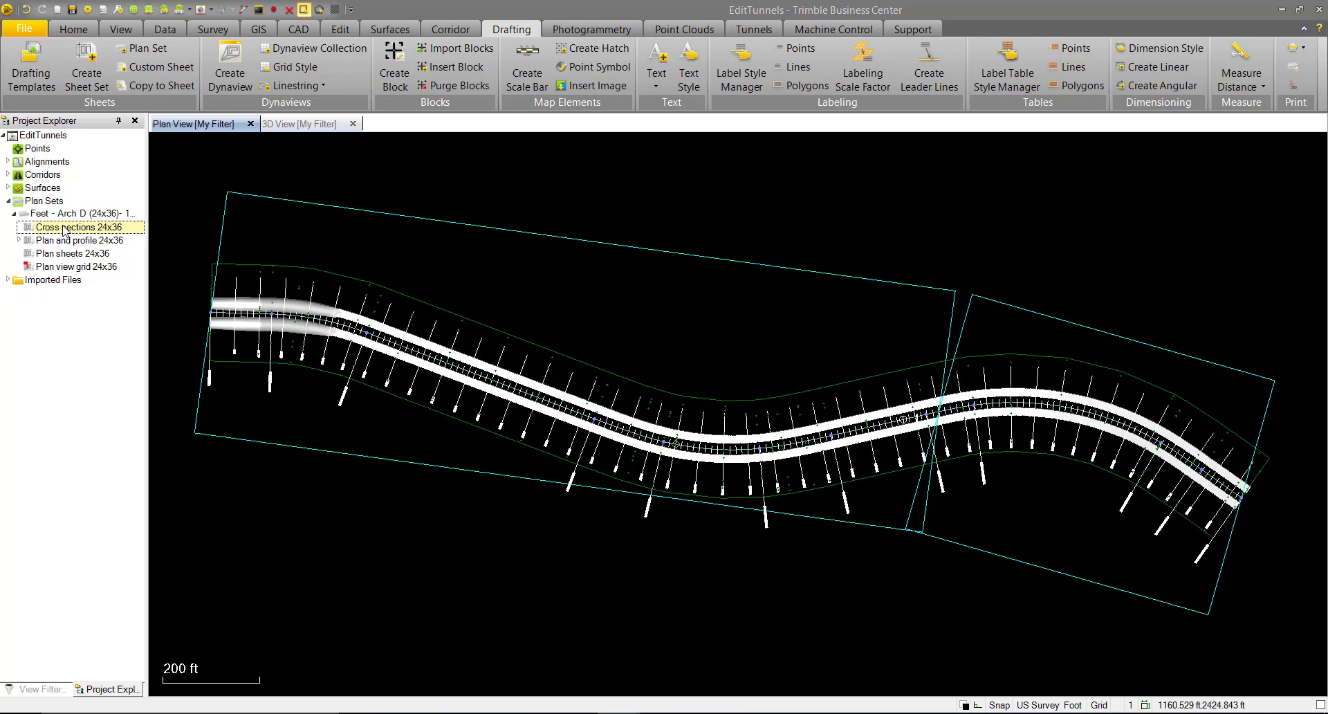
- Edit the Cross sections 24x36 sheet set, choosing TutorialTunnel as its corridor
right_click(74, 228)
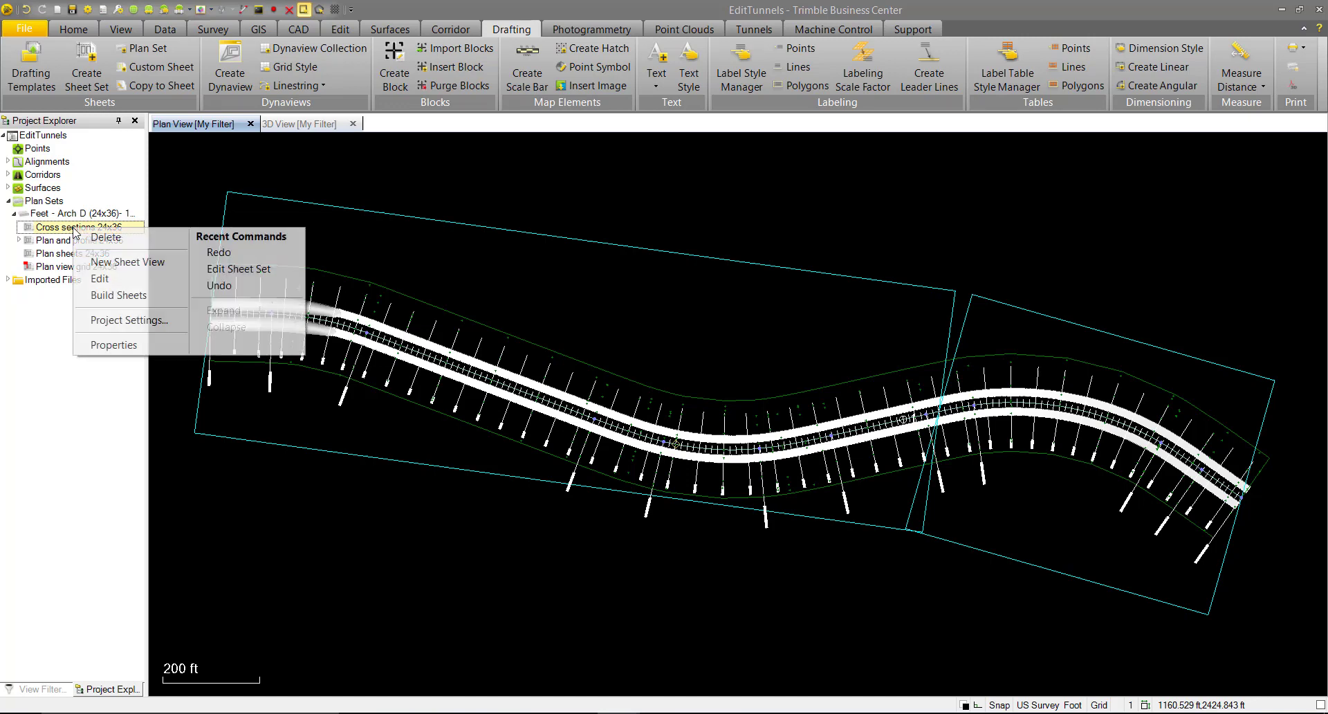
click(100, 279)
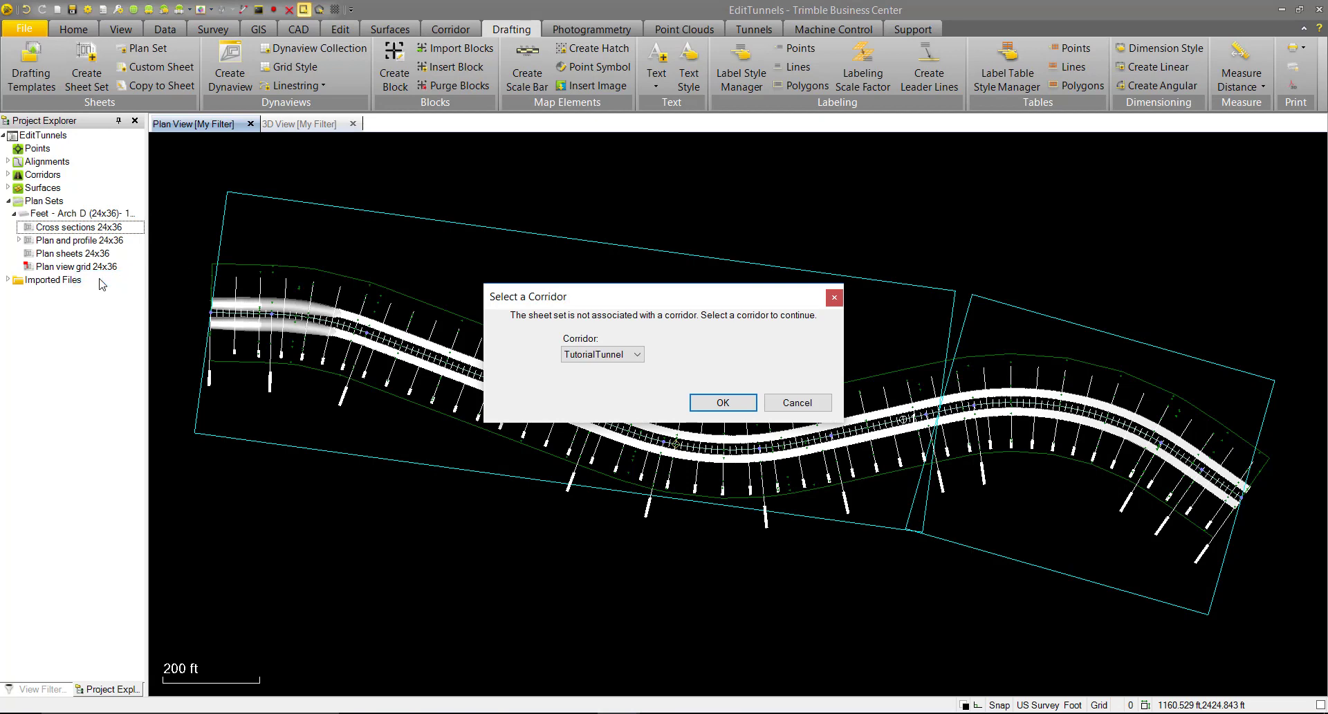
click(638, 355)
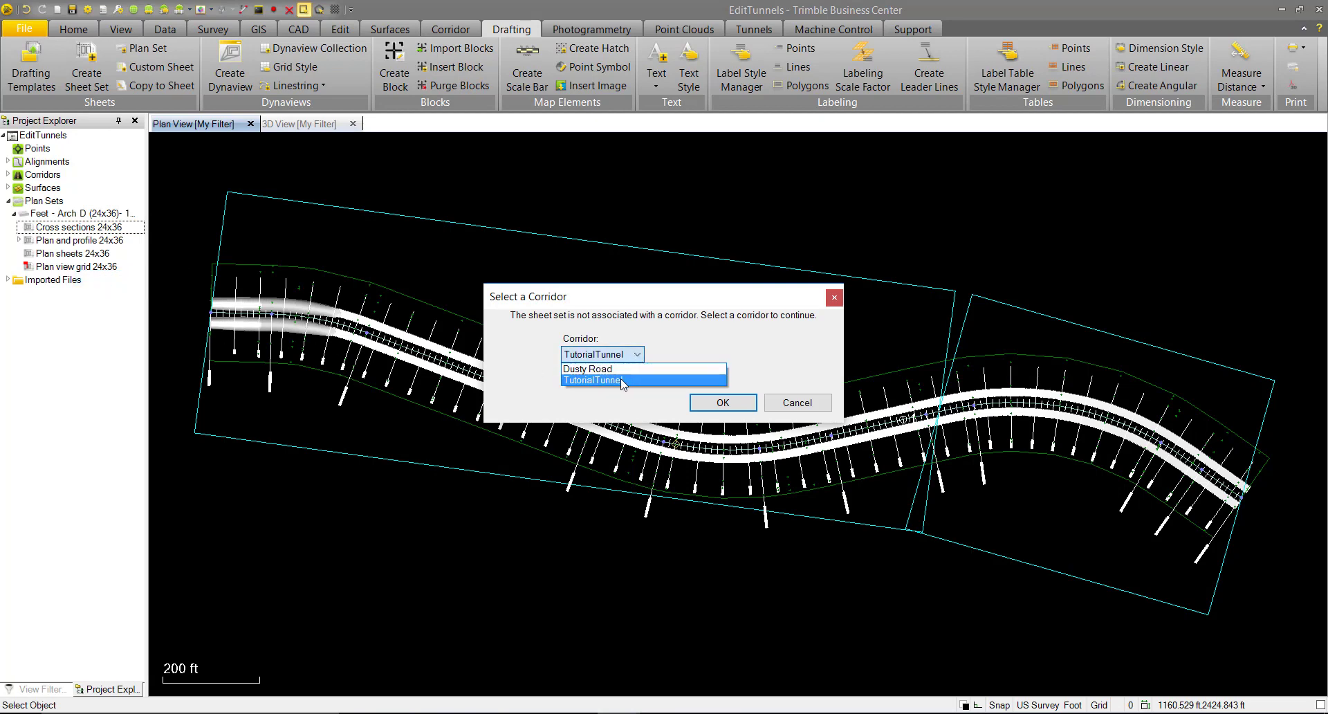
click(623, 381)
click(744, 407)
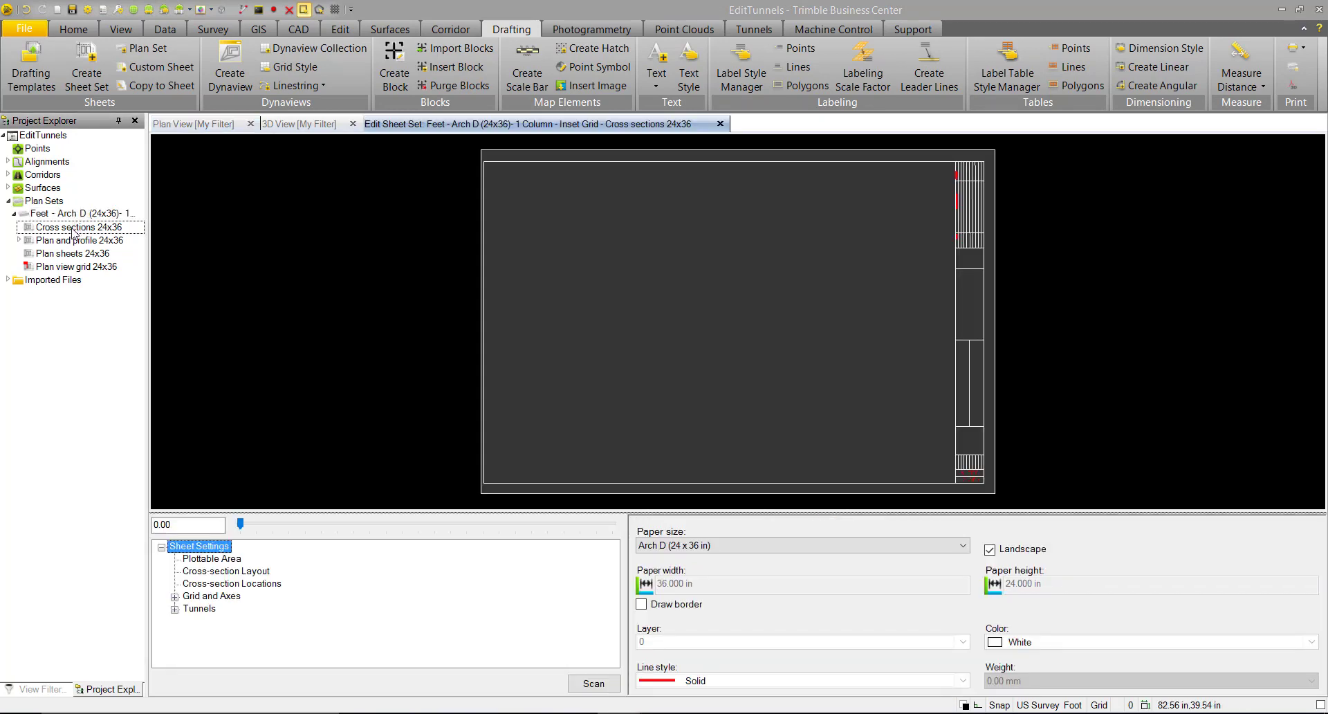
right_click(73, 232)
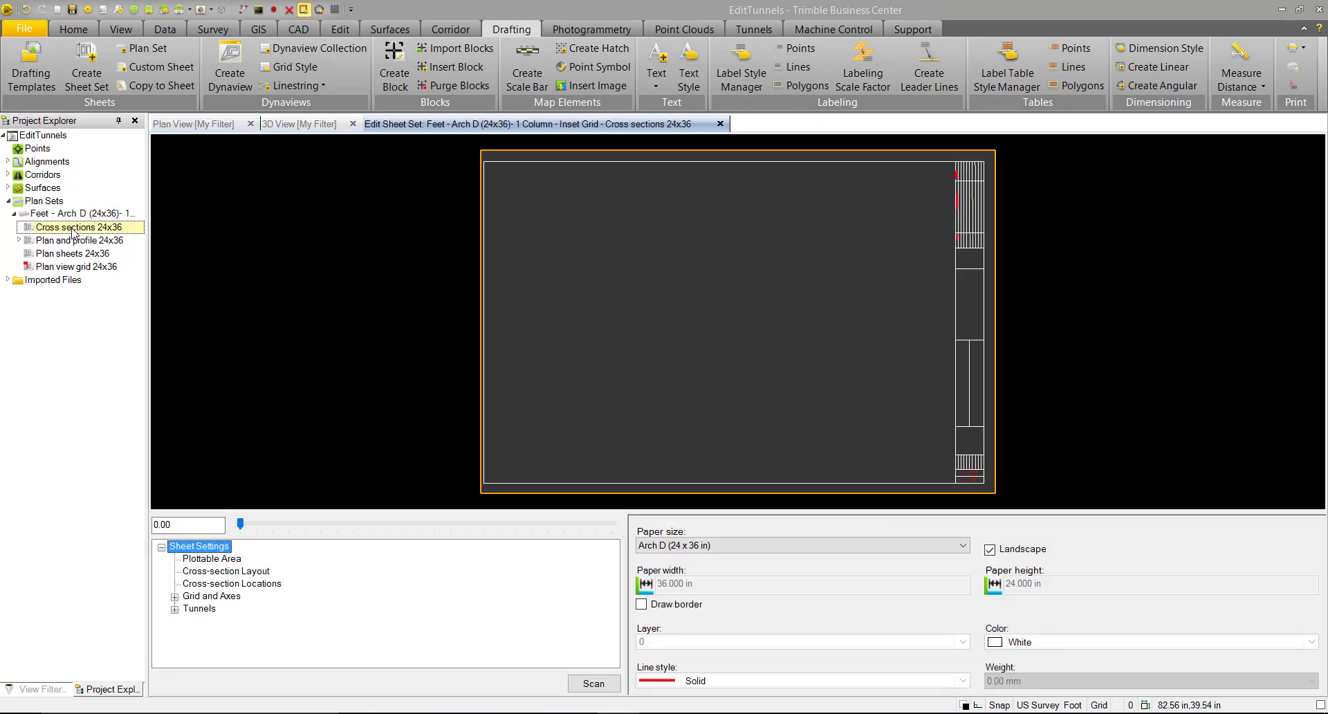
click(118, 347)
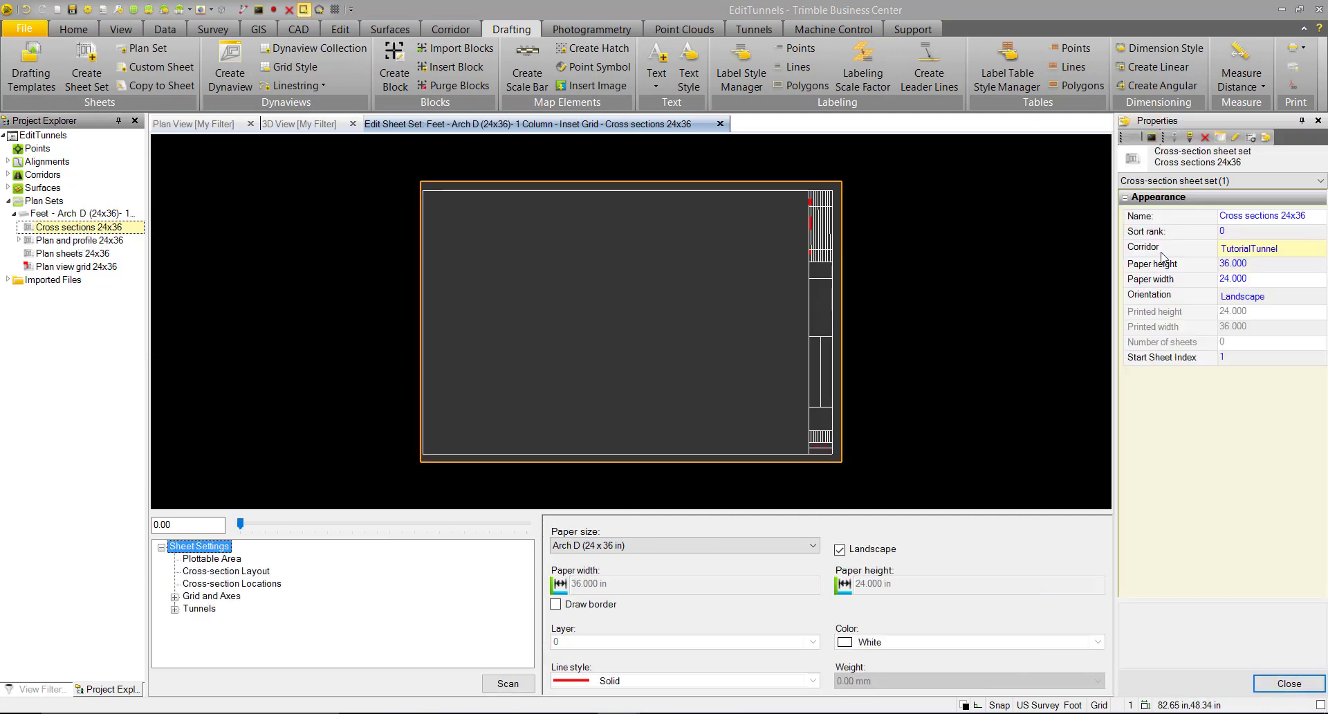
click(1264, 253)
click(1319, 251)
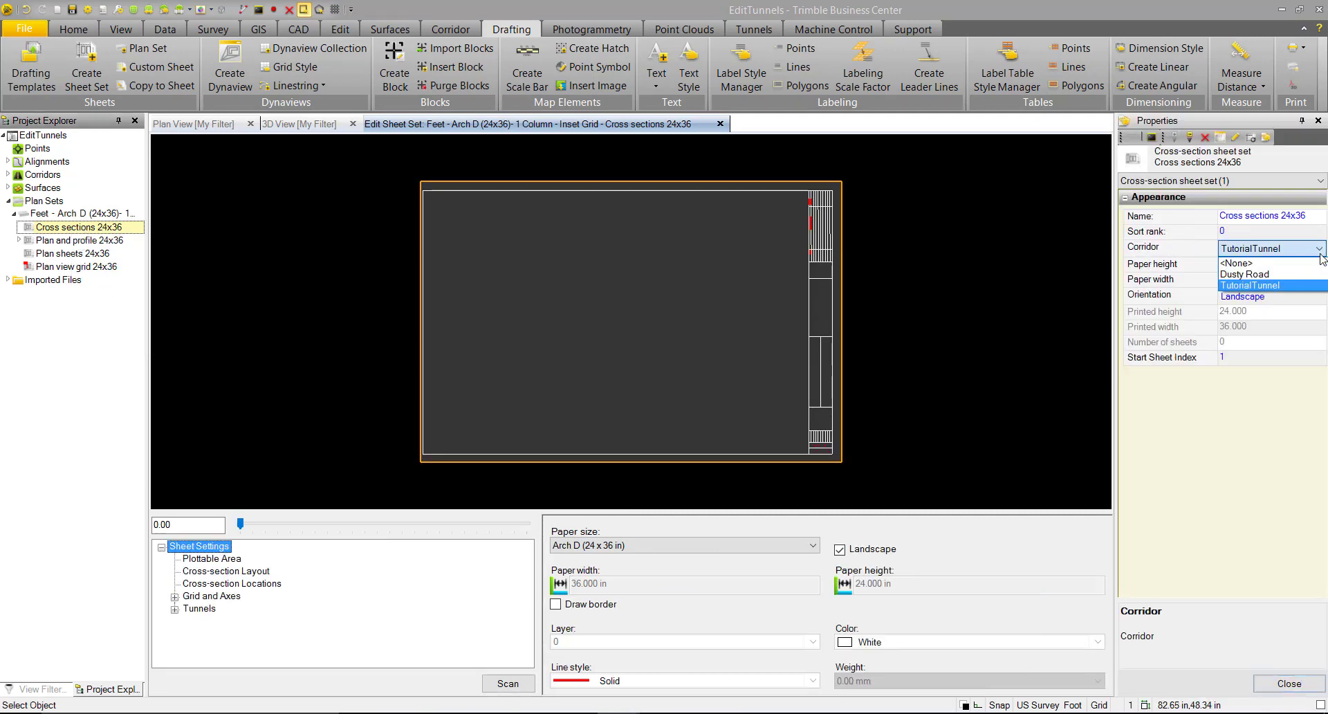
click(1276, 286)
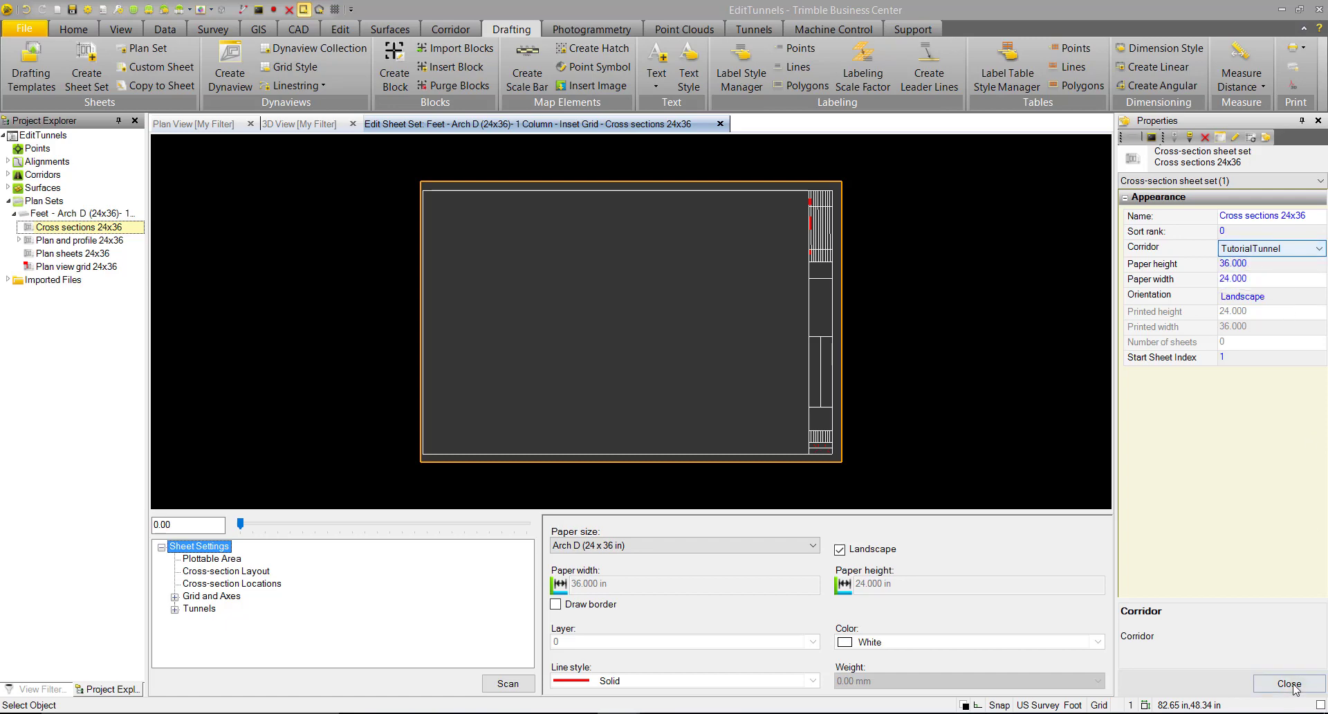
click(1289, 683)
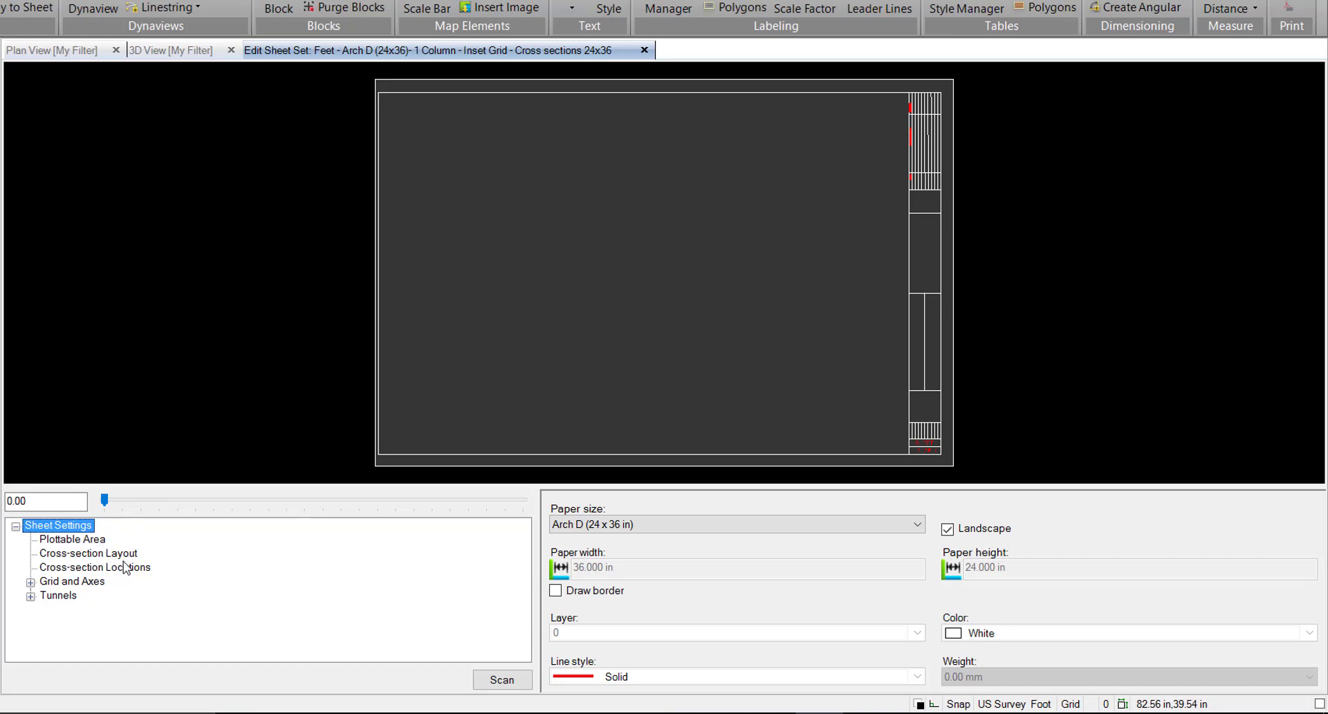
- Expand Tunnels and tick Draw for both NBoundTunnel and TutorialTunnel
click(59, 596)
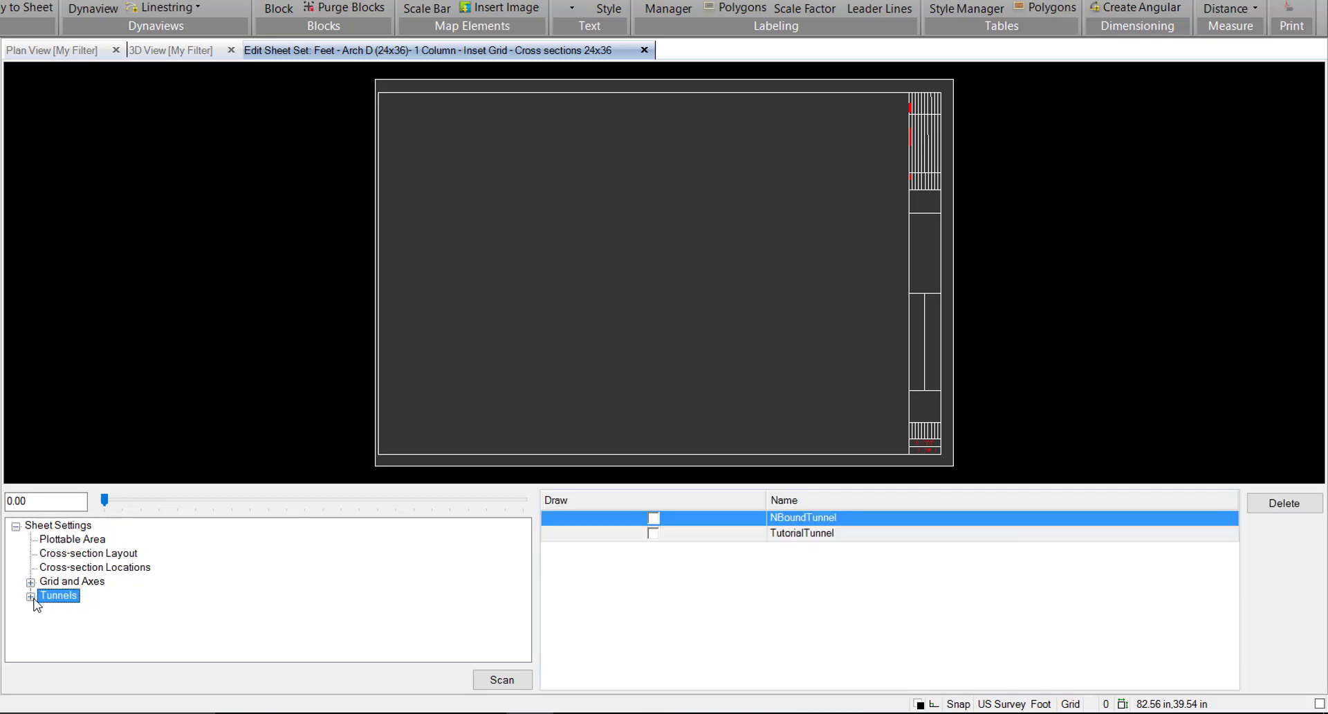
click(30, 596)
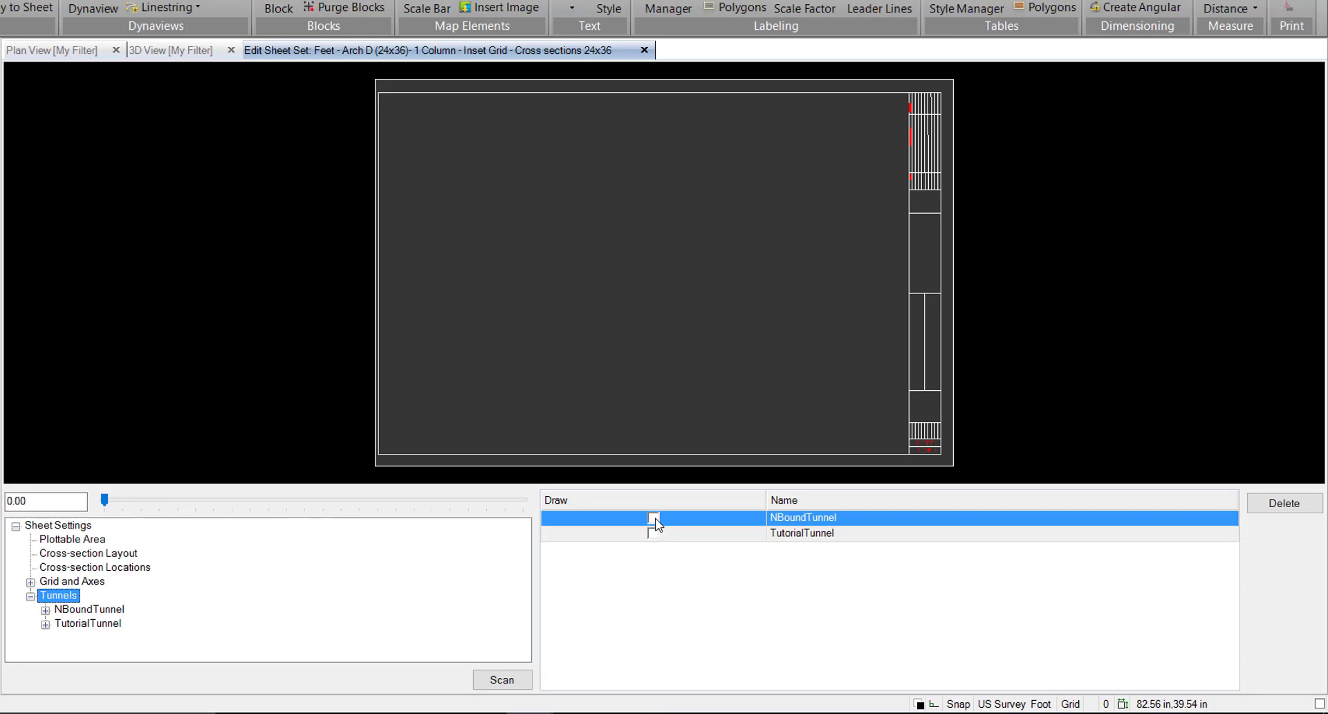
click(654, 518)
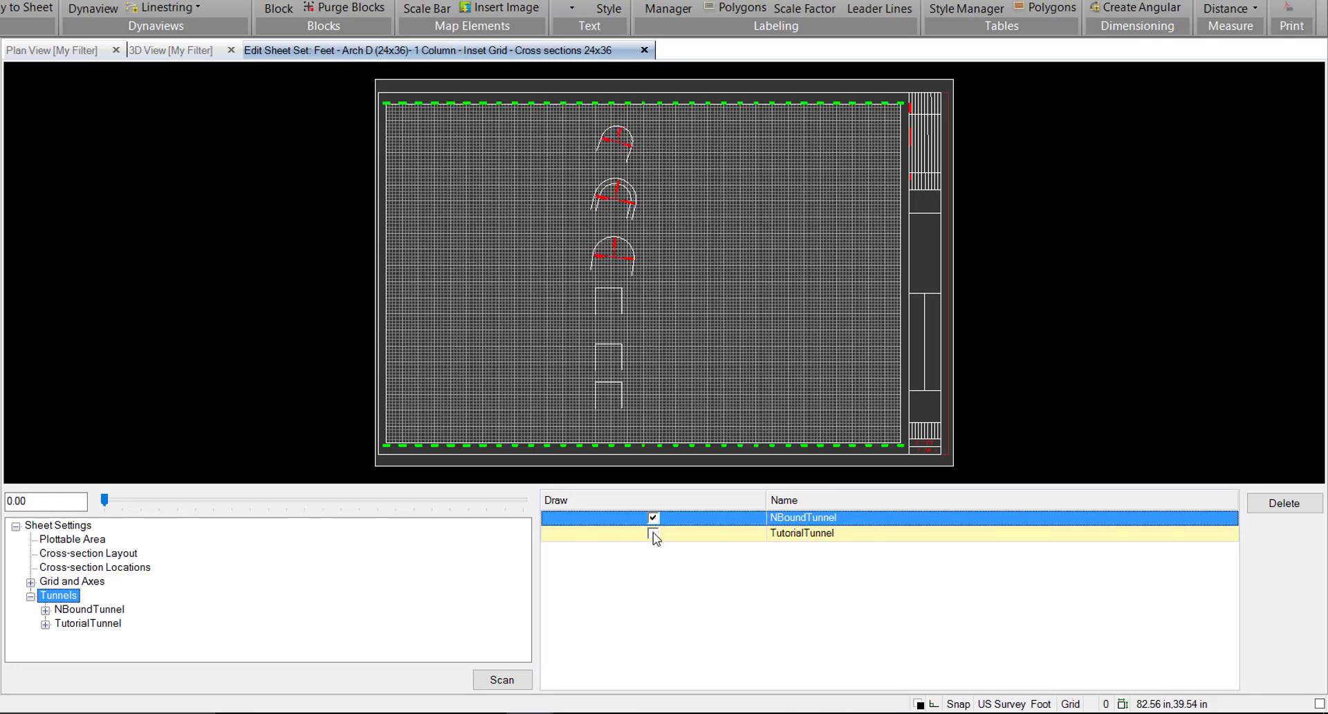
click(653, 534)
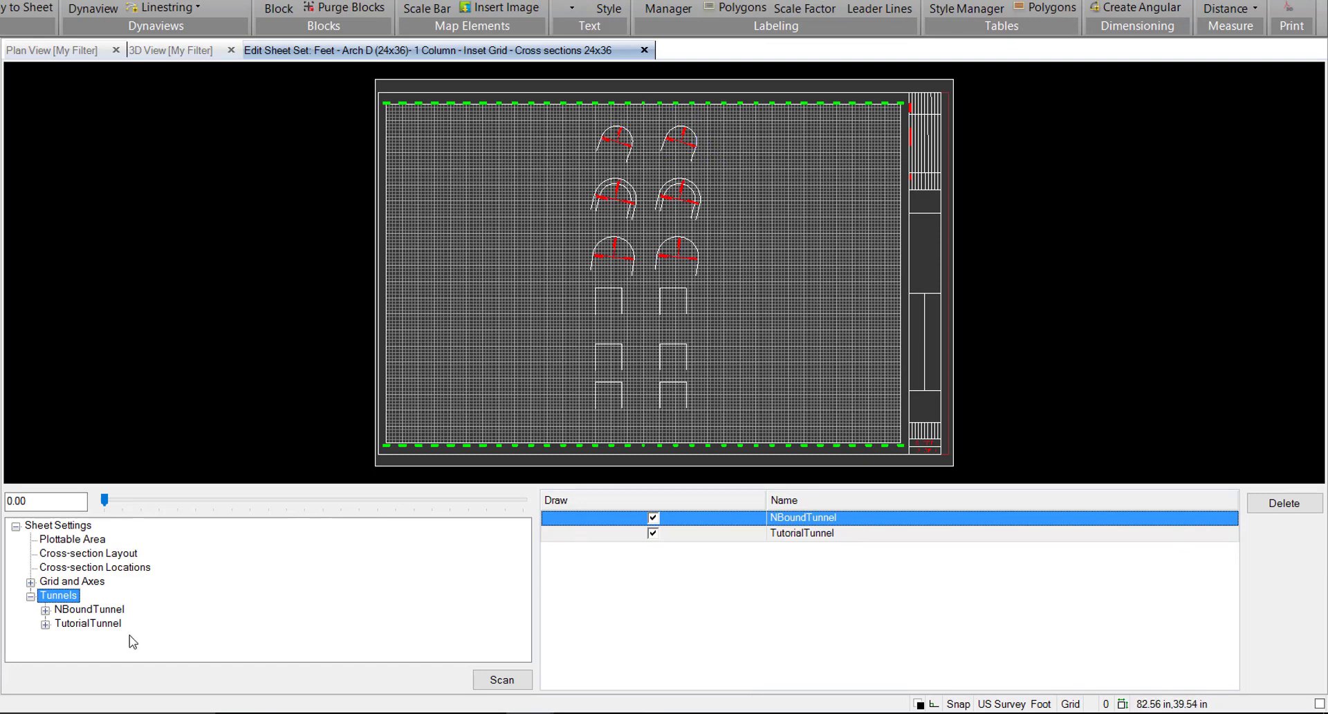
- Expand NBoundTunnel's Shapes to list Shape1 and Shape2, keeping Shape2's Draw box ticked
click(45, 611)
click(88, 625)
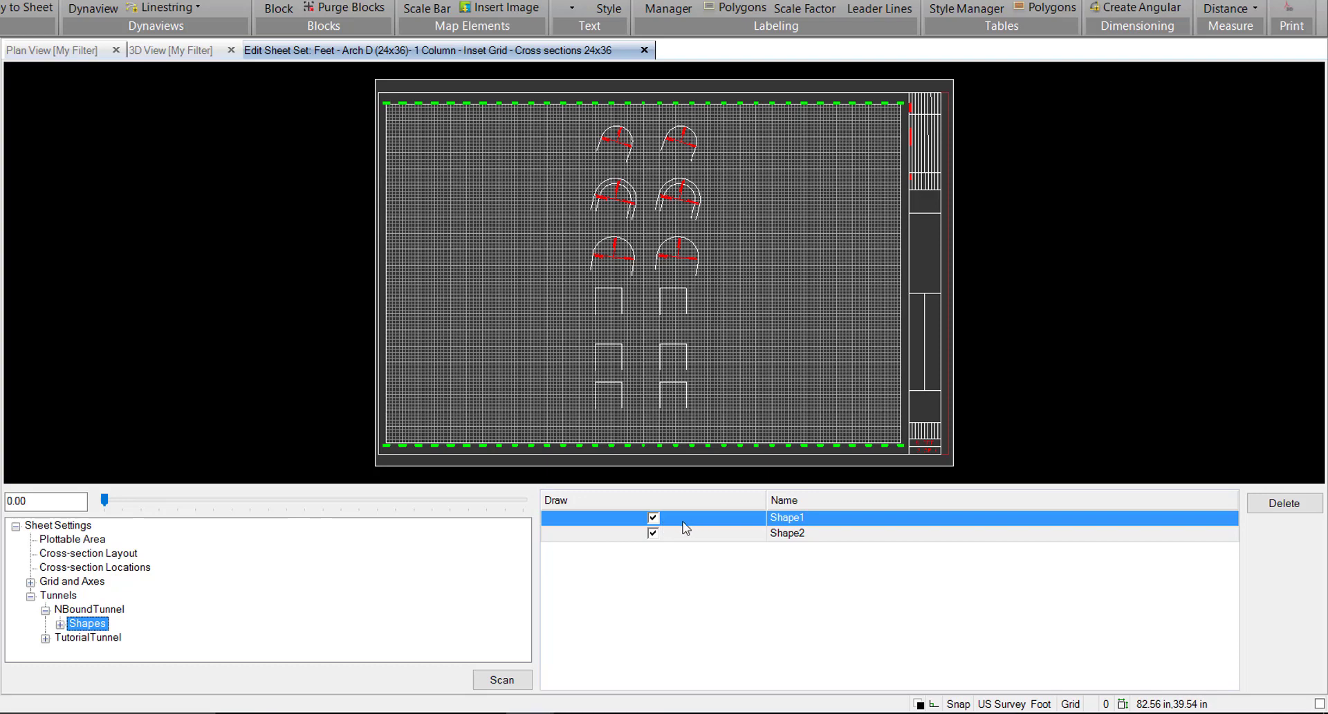
scroll(632, 194, up, 5)
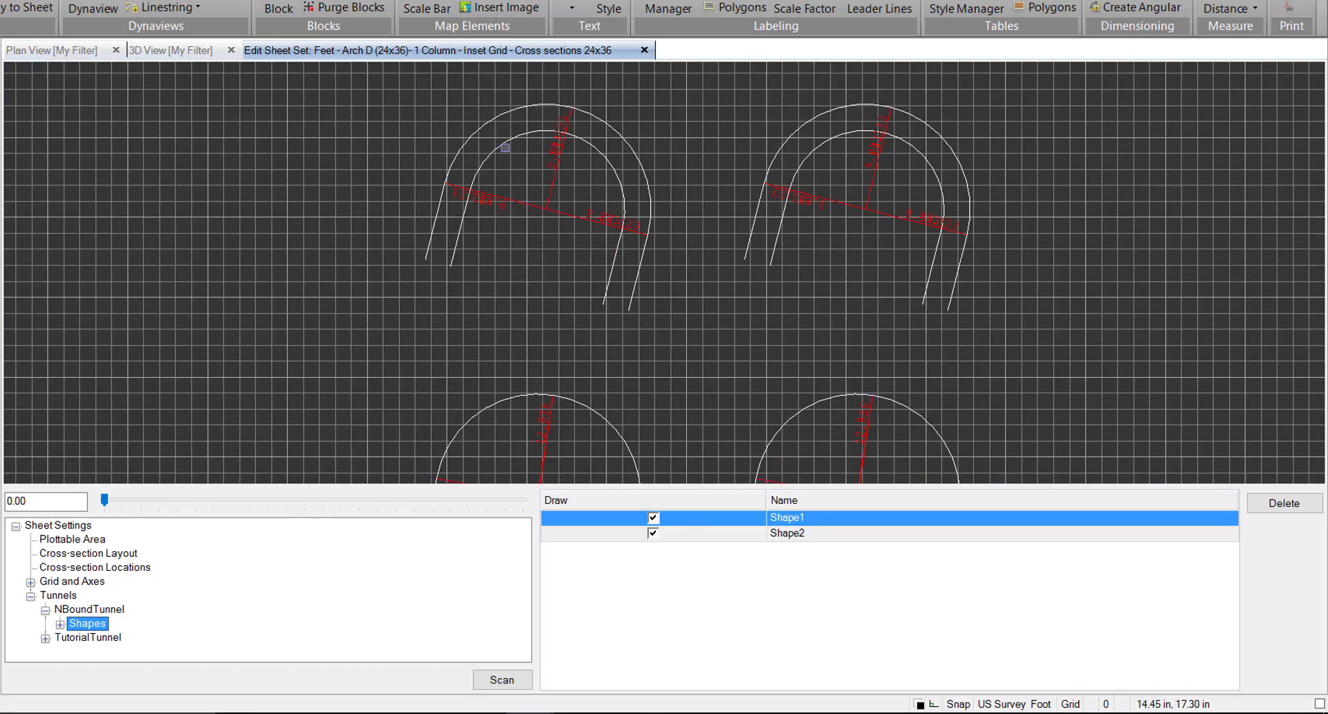
click(654, 533)
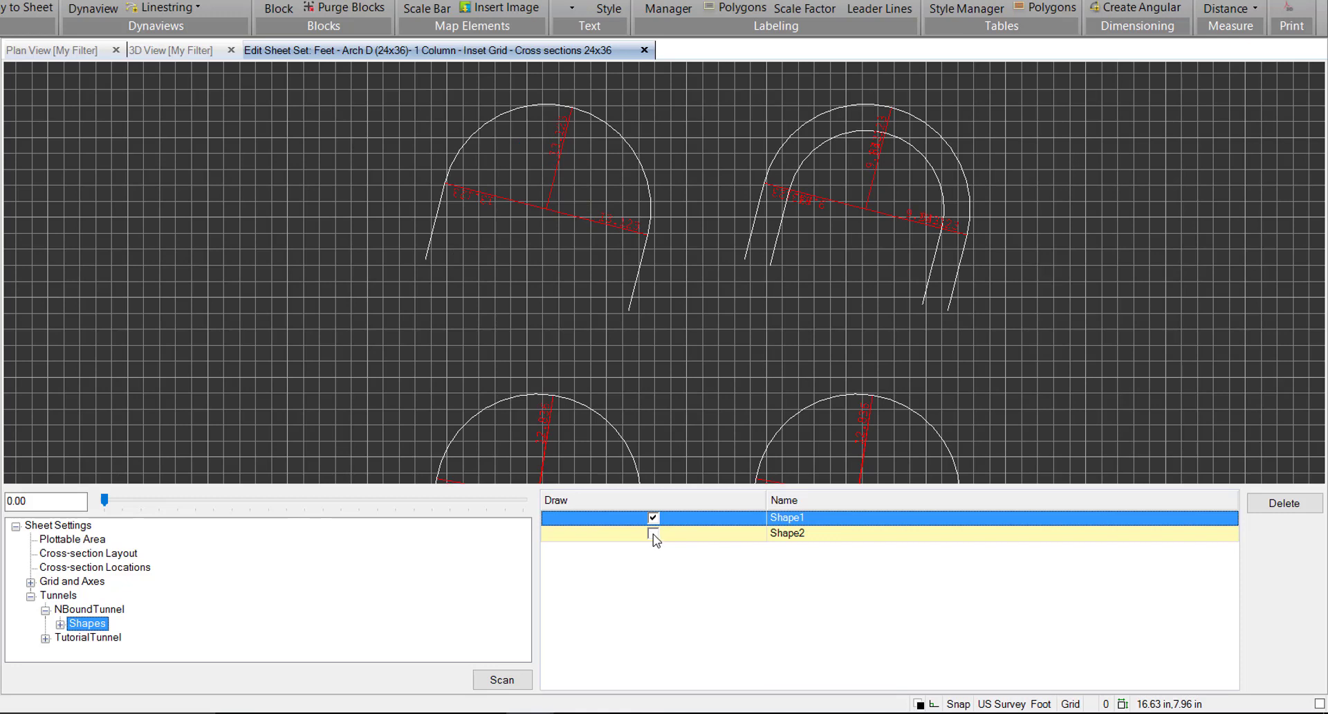
click(653, 534)
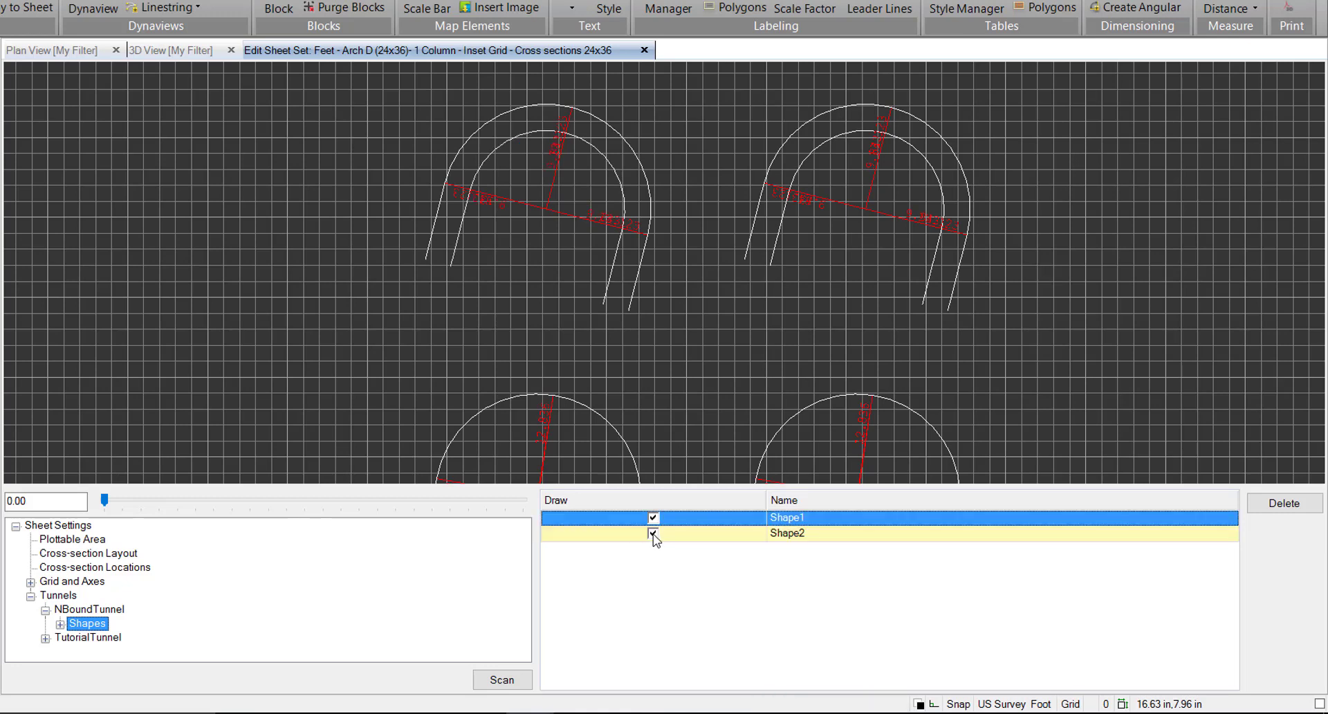
click(60, 625)
- Uncheck Draw Radius Line and Draw Radius Text for NBoundTunnel's Shape1
click(100, 638)
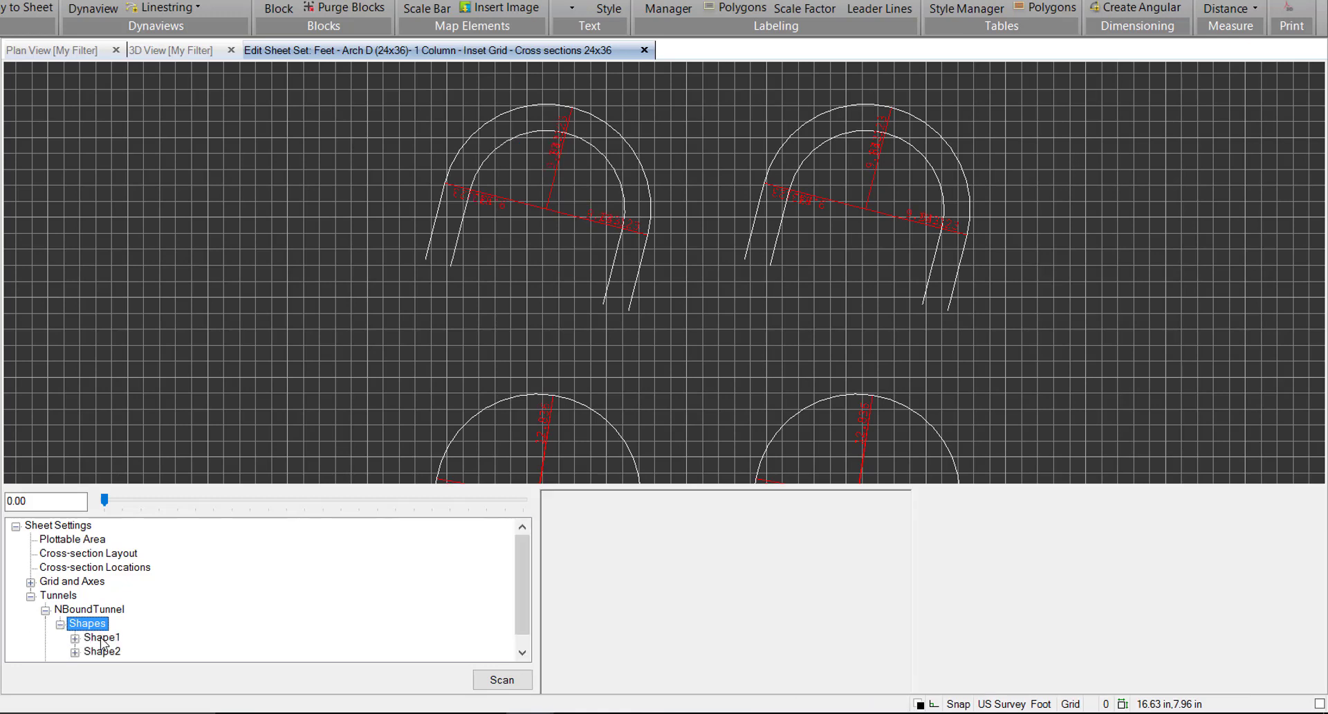
drag(521, 613, 521, 621)
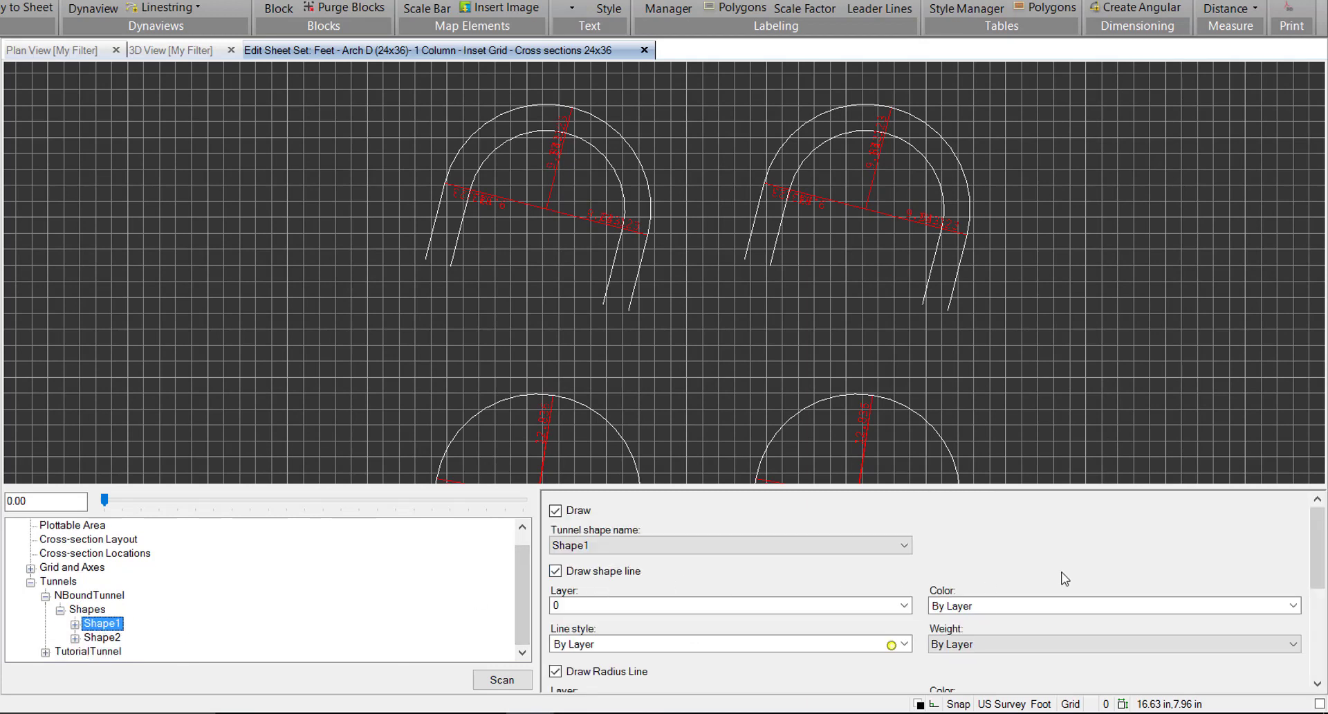
drag(1316, 561, 1317, 578)
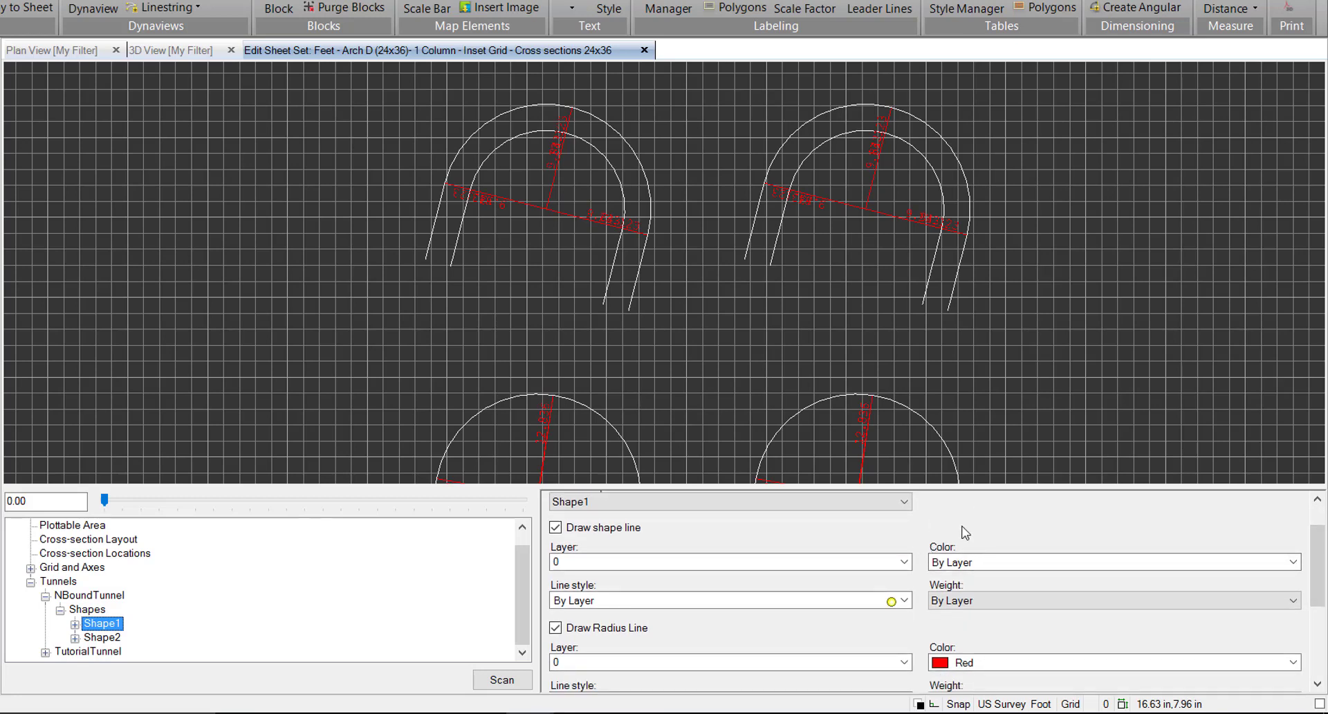
drag(1318, 574, 1323, 637)
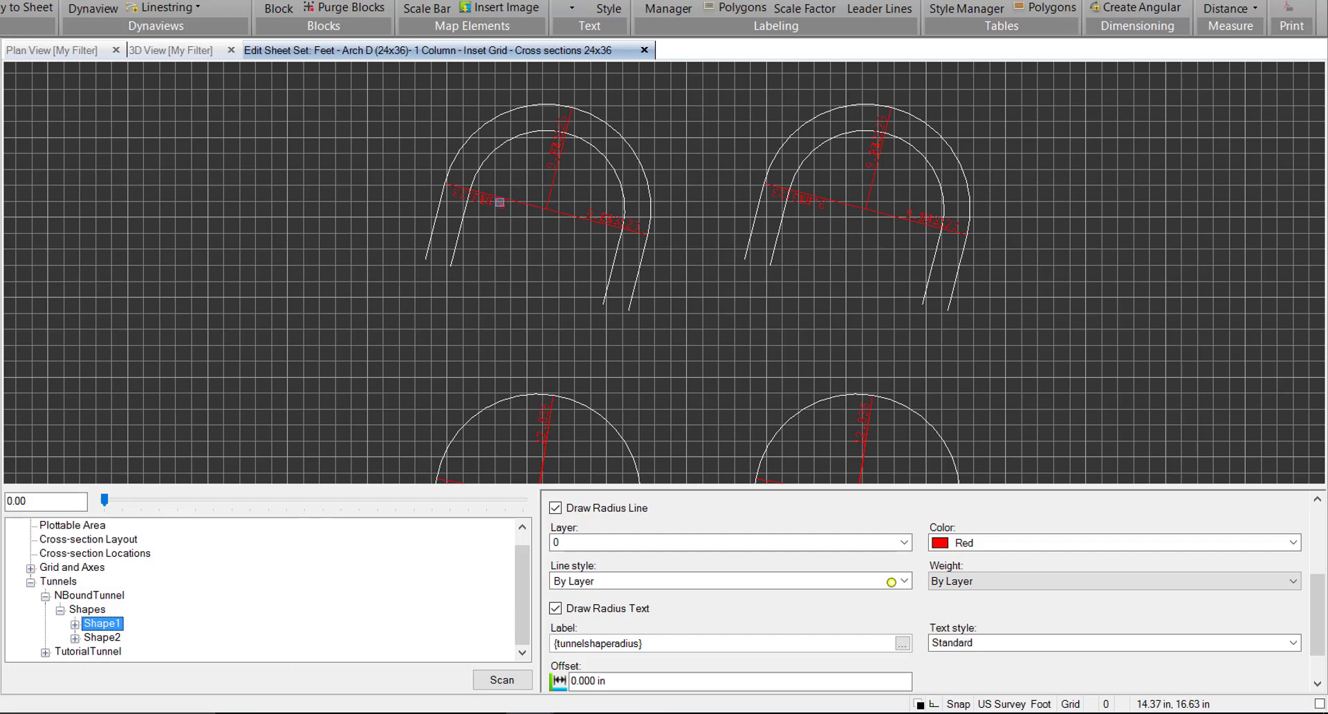
scroll(506, 199, up, 2)
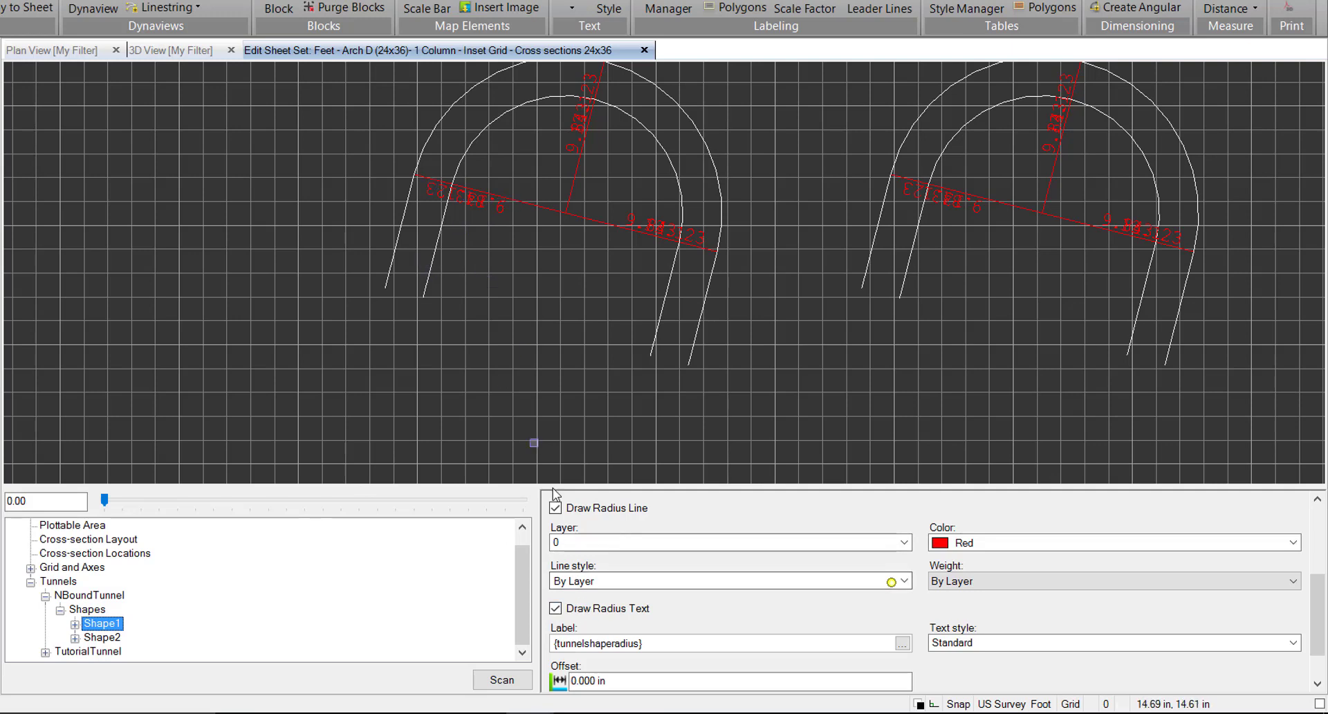
click(556, 509)
click(556, 608)
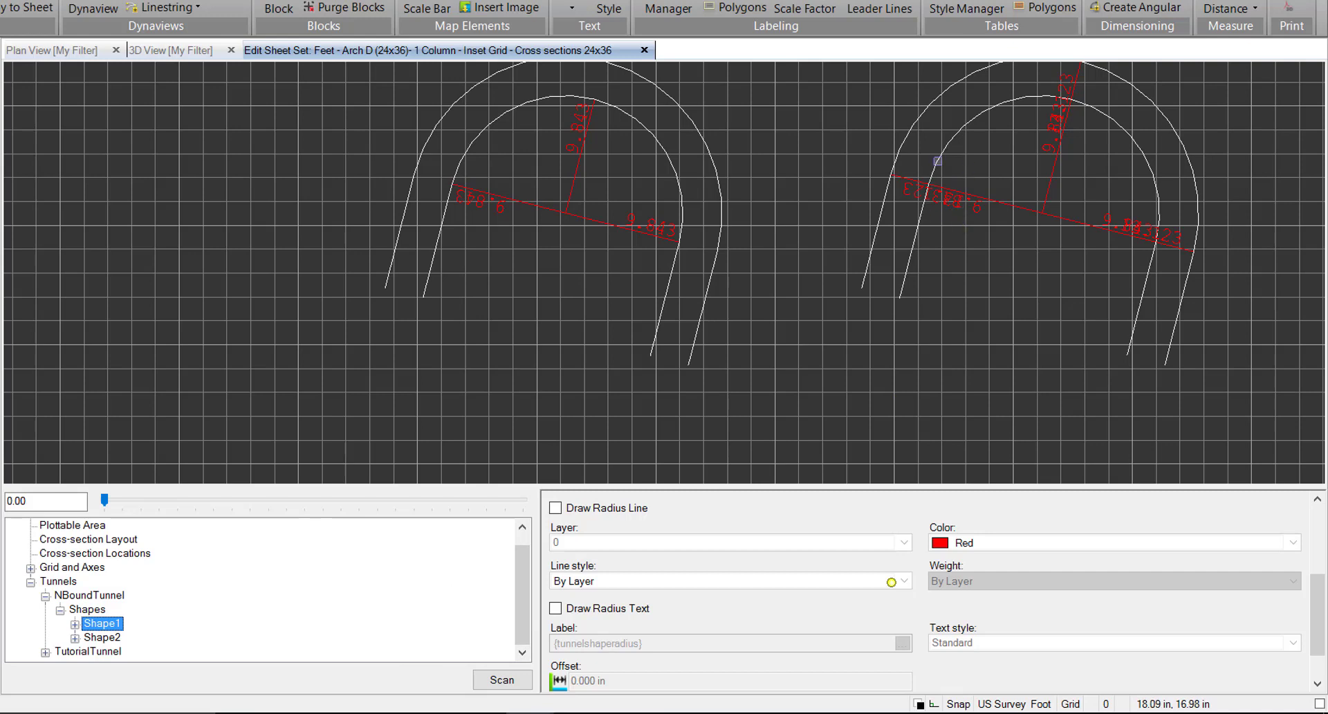
- Uncheck Draw Radius Line and Draw Radius Text for TutorialTunnel's Shape2
click(46, 652)
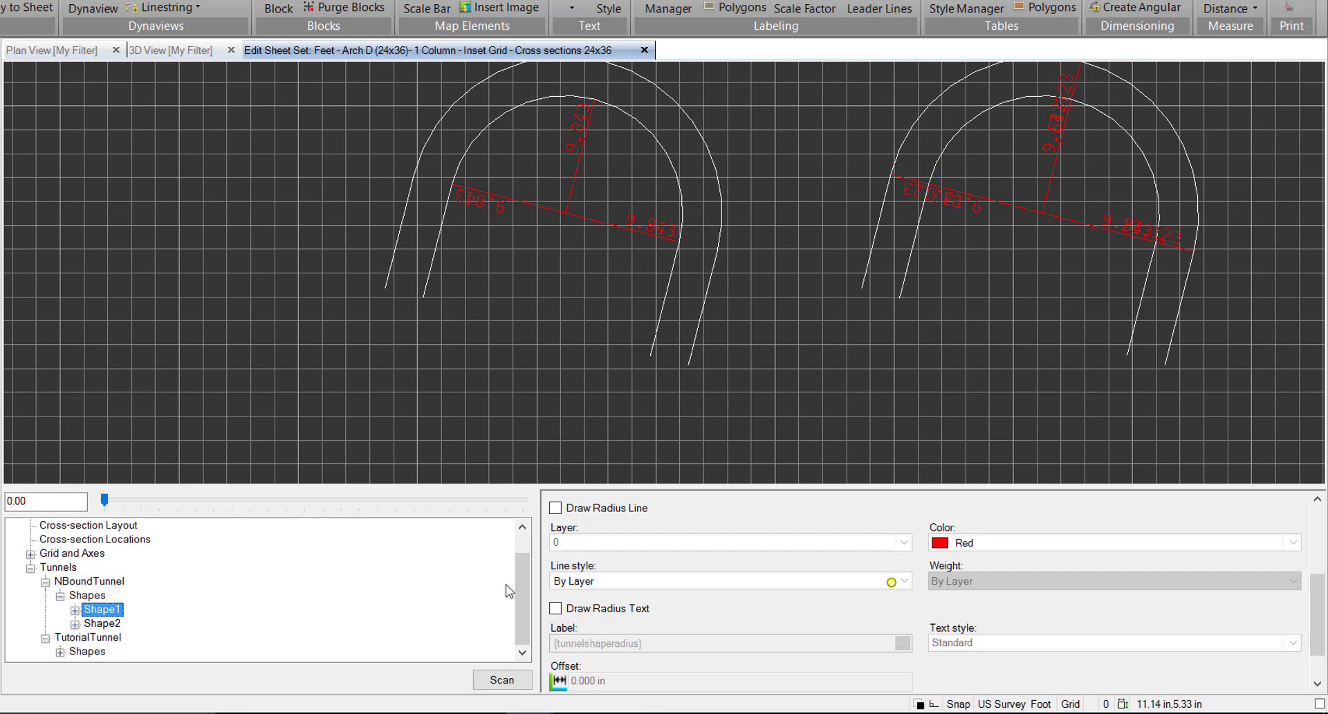
click(60, 652)
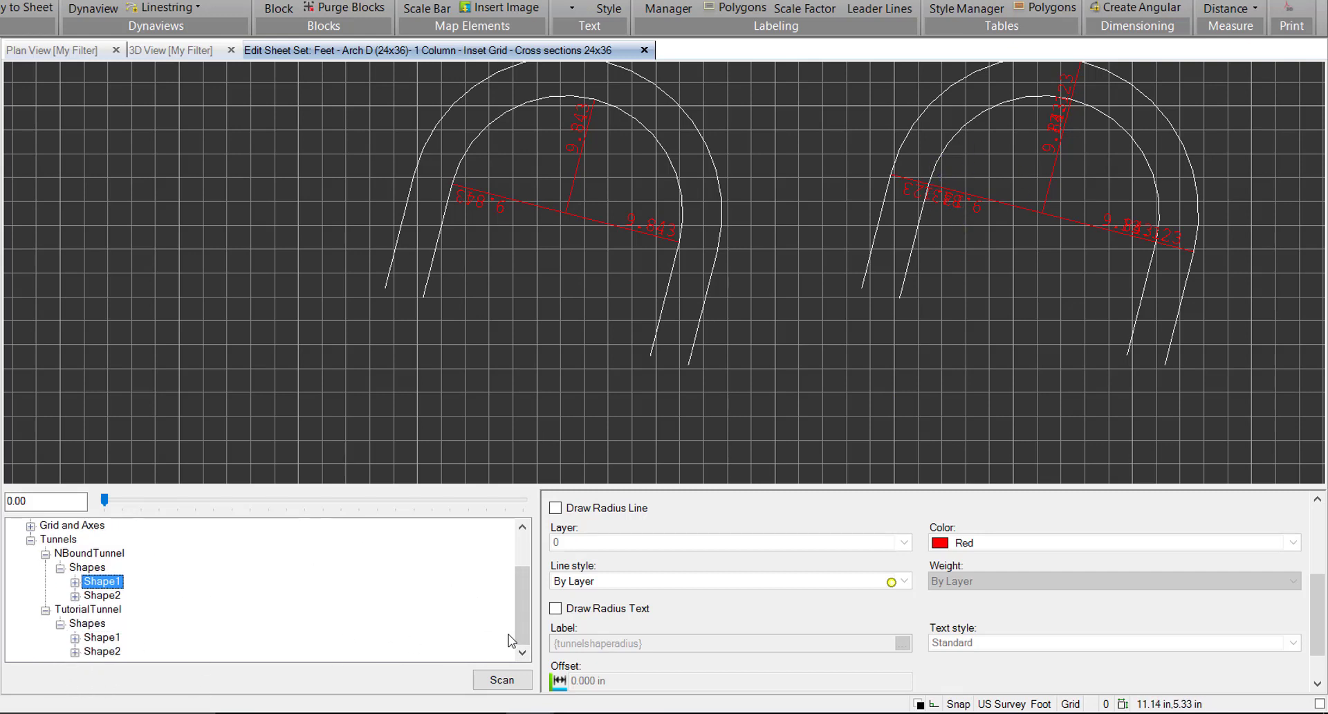
click(103, 653)
drag(1320, 557, 1320, 606)
click(556, 546)
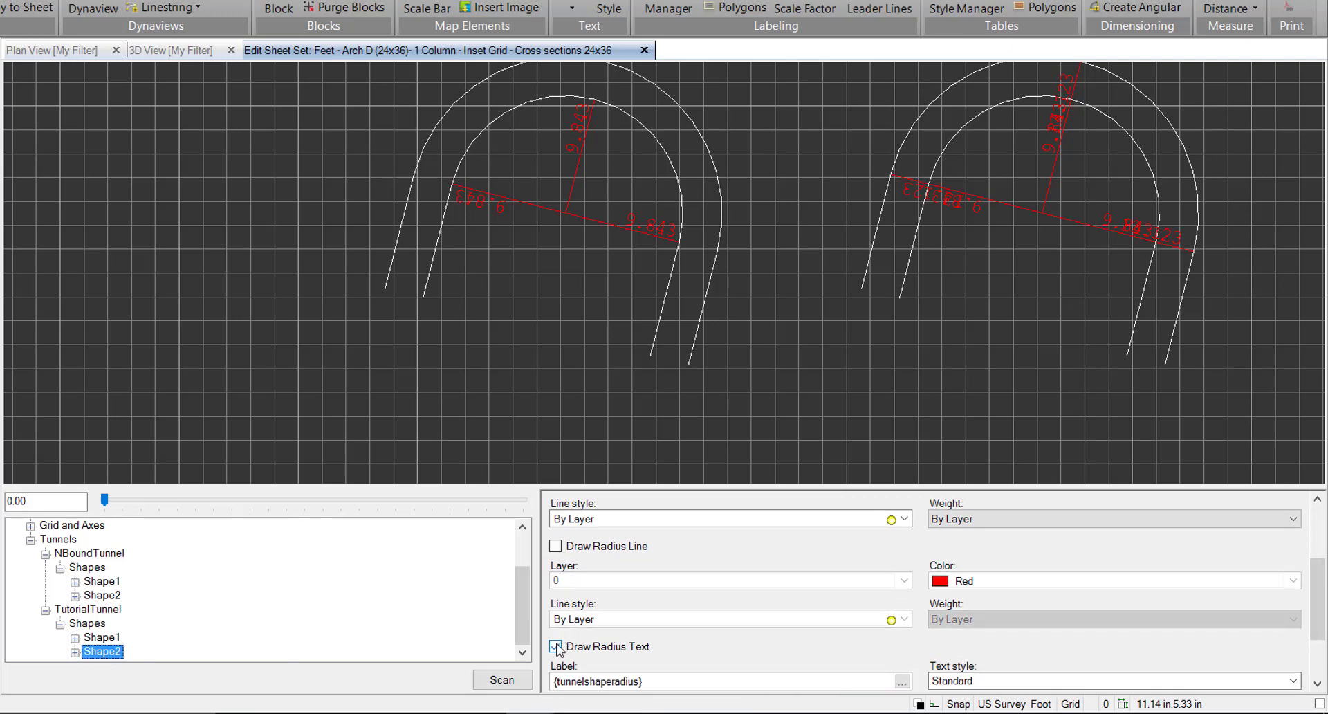
click(556, 646)
middle_drag(866, 298, 842, 312)
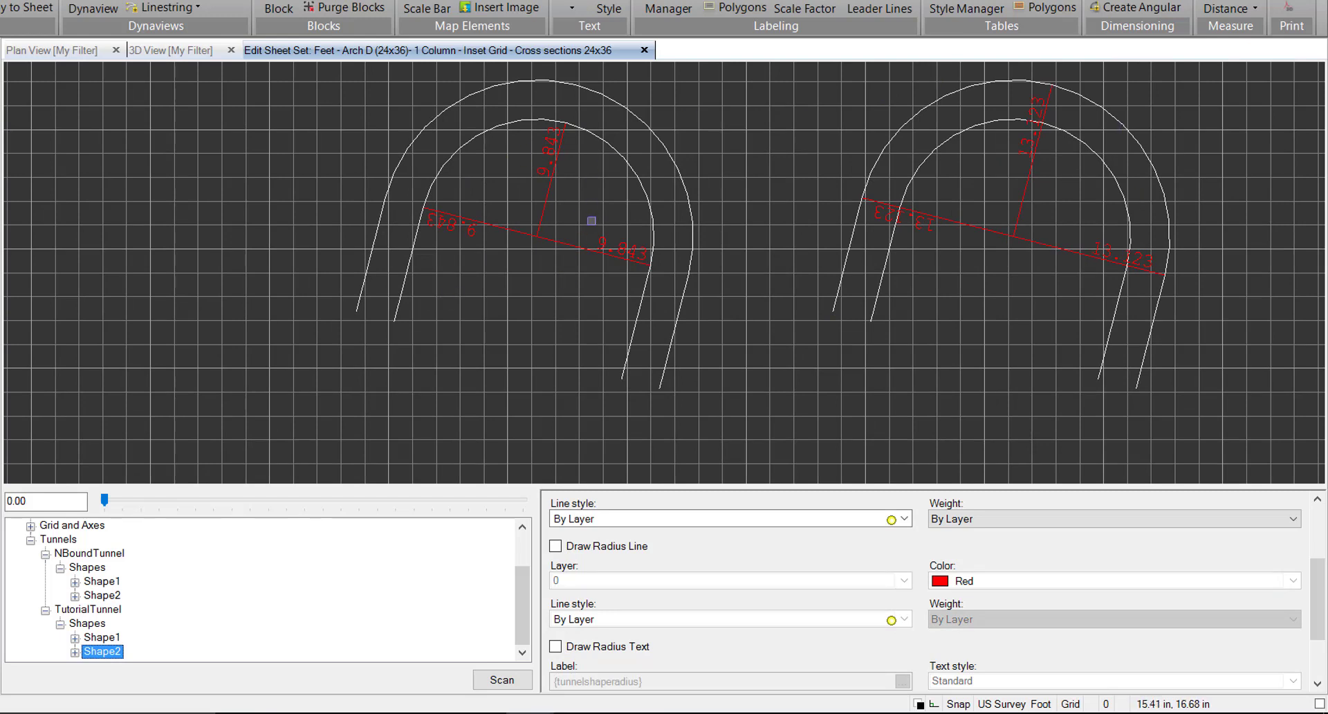
- Expand NBoundTunnel's Shape1 and select its empty Design Labels node
click(75, 582)
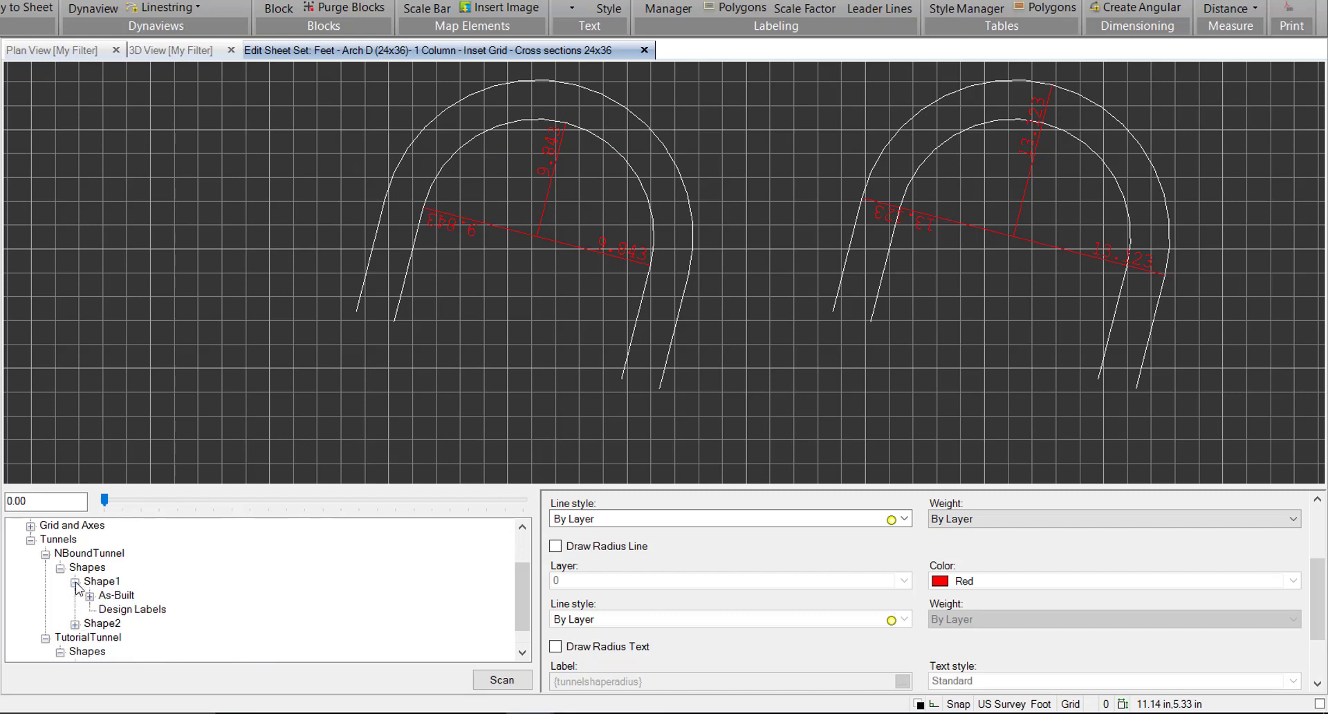
click(132, 609)
drag(517, 606, 519, 613)
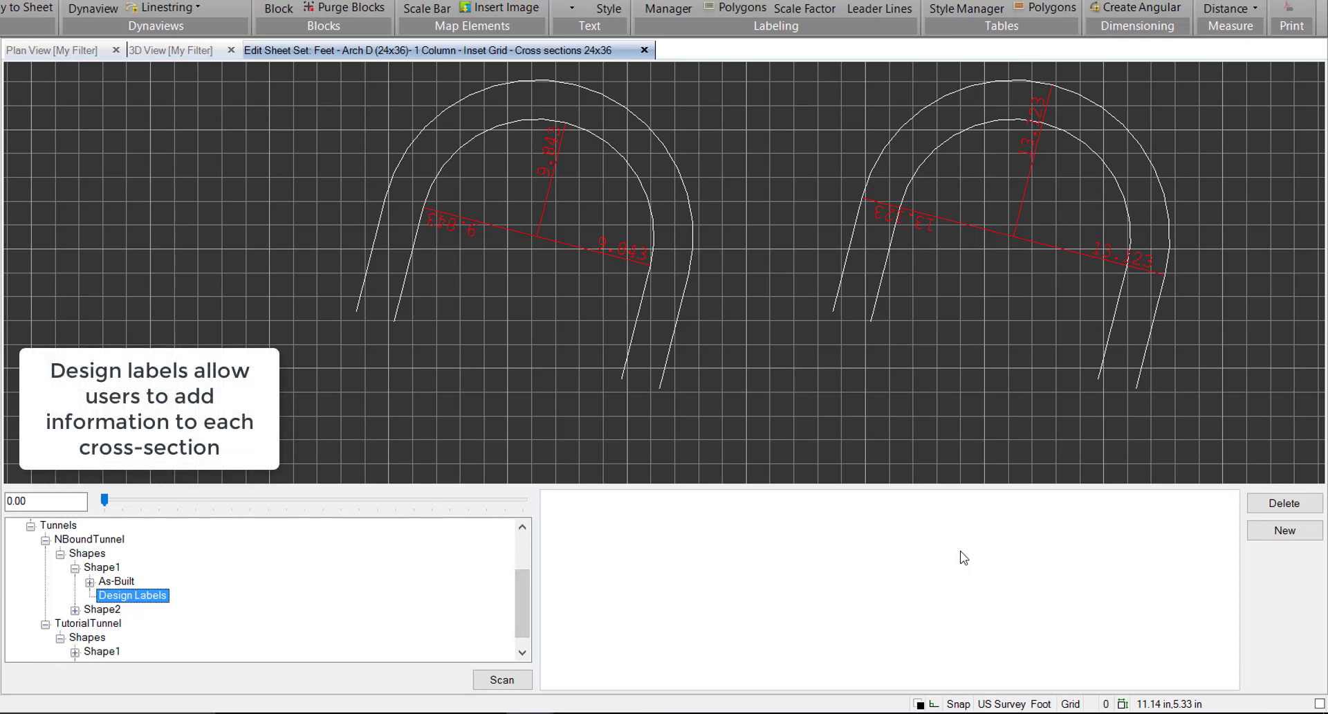
- Create design labels 1 and 2 under Shape1, then select label 1
click(1270, 533)
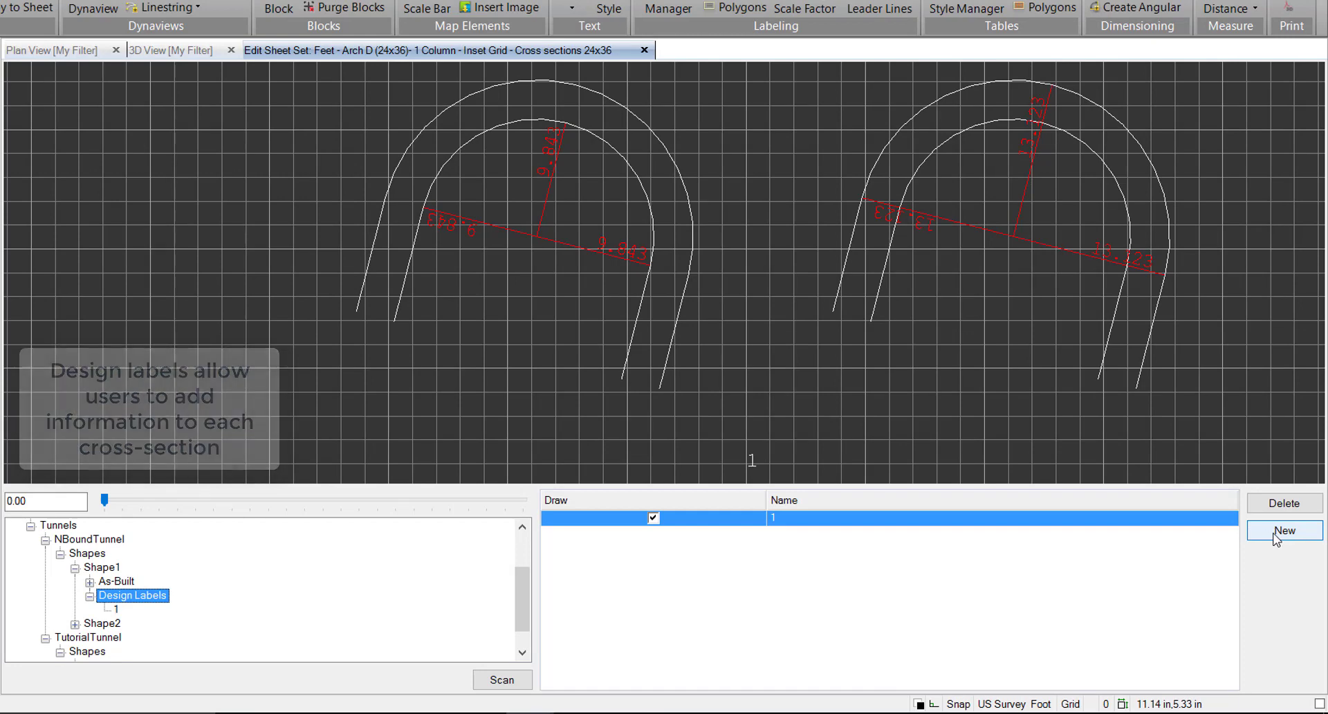
click(1277, 538)
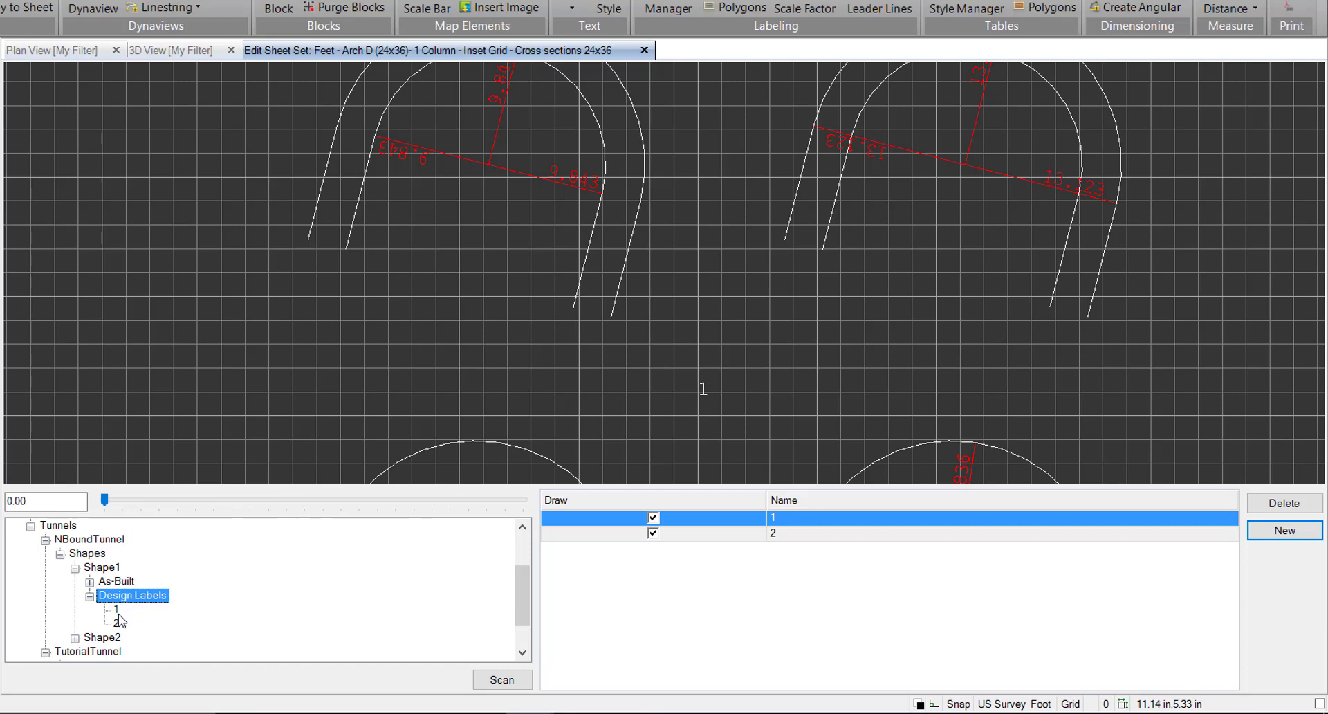
click(117, 612)
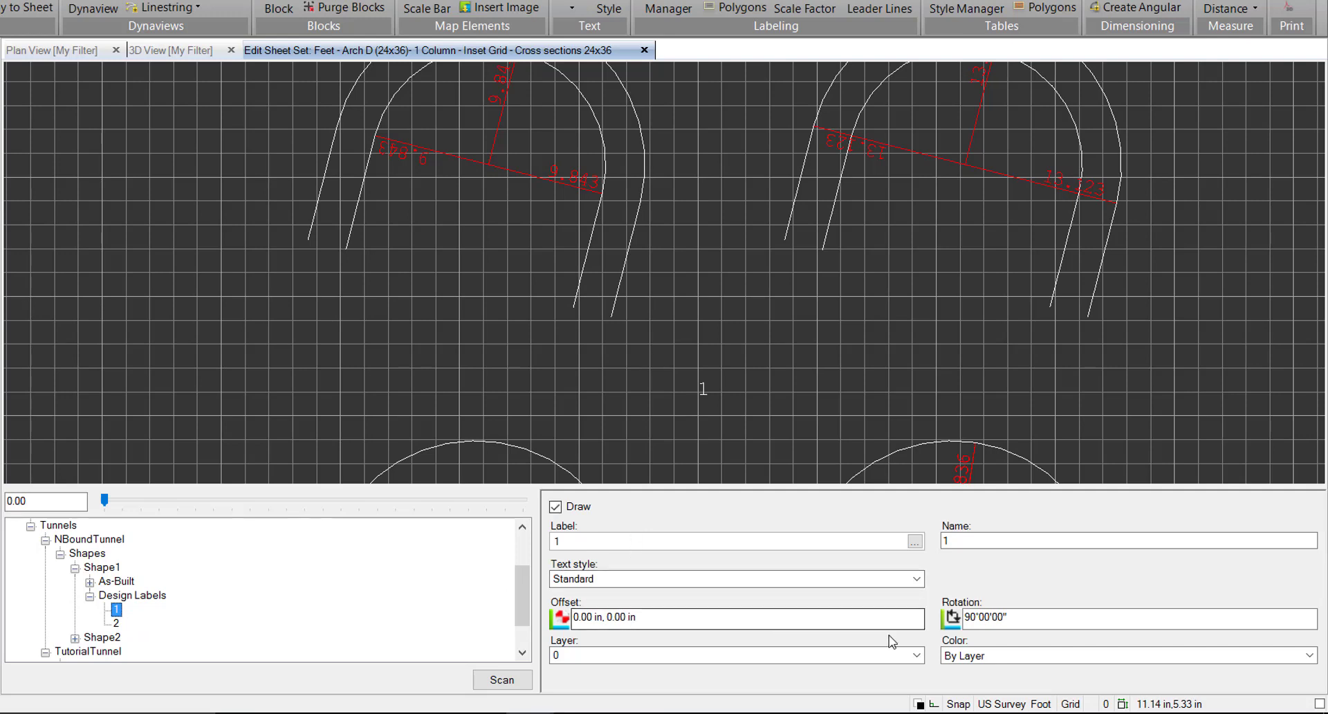
- Insert the Station tag as design label 1's text, showing 100.00 on the section
click(916, 544)
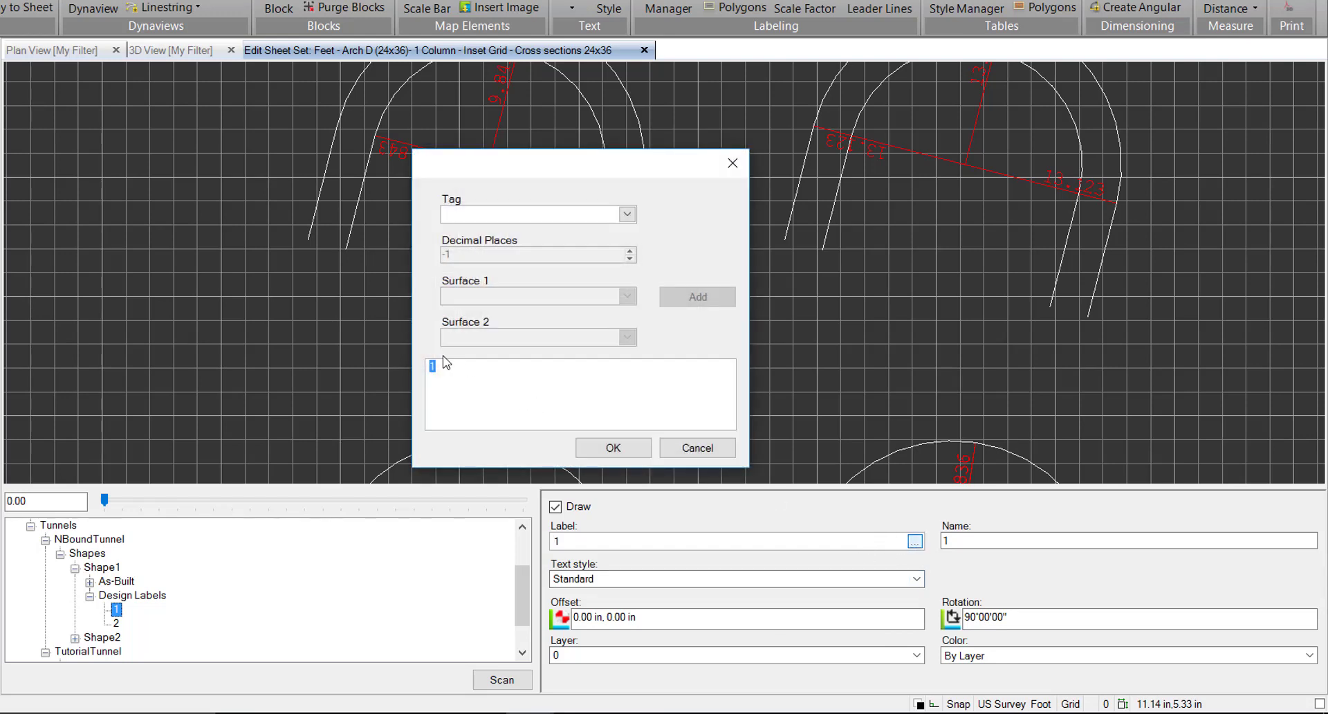
click(628, 215)
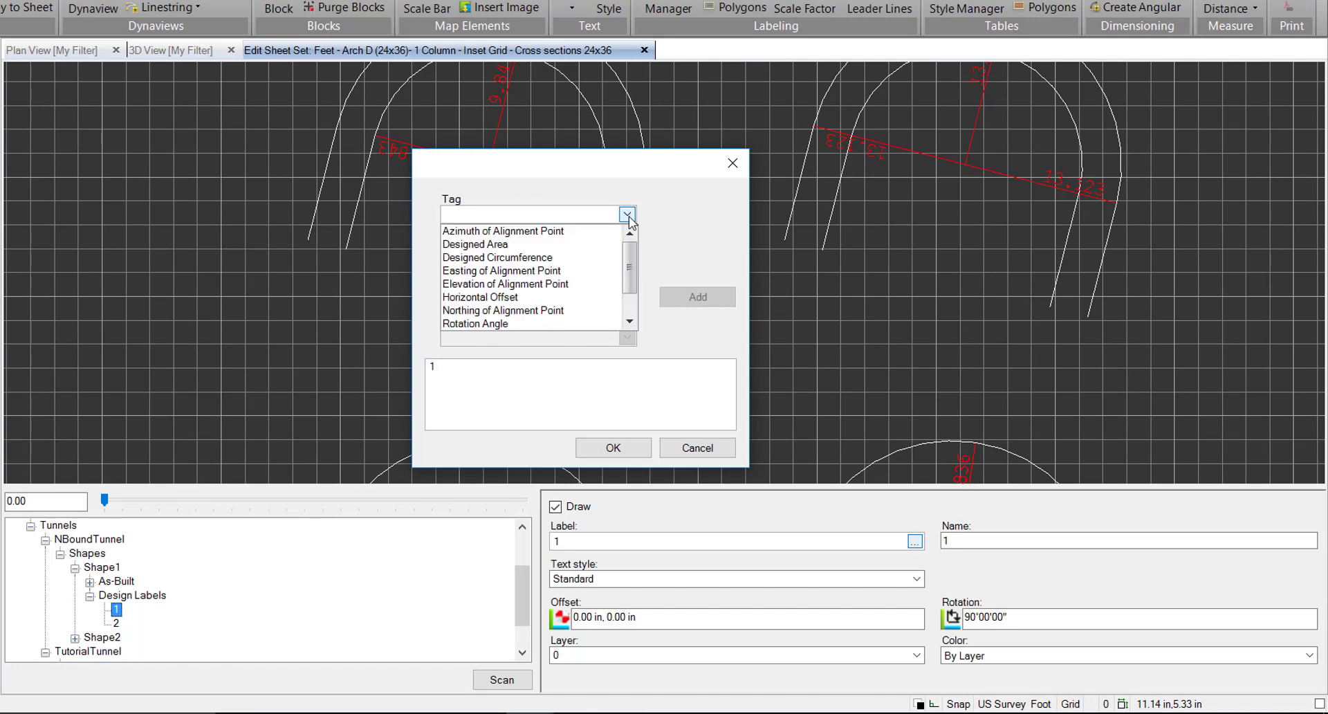
drag(631, 270, 631, 288)
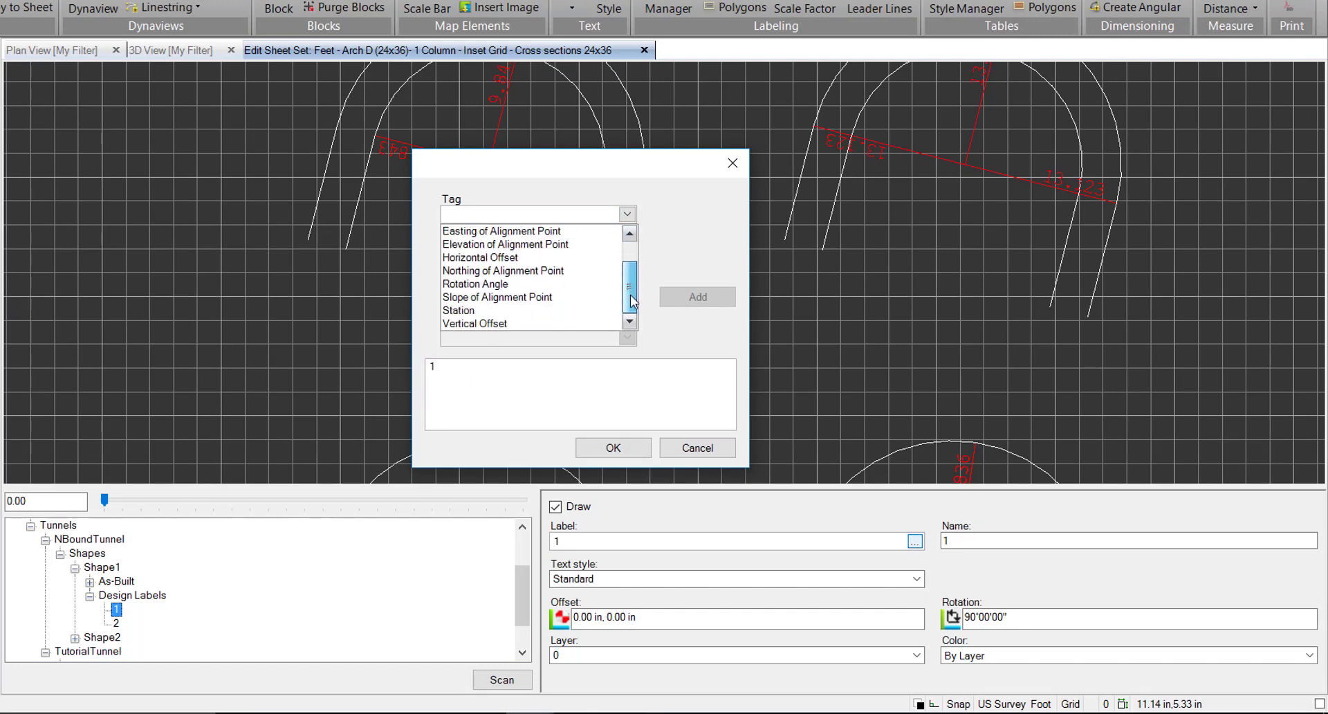
click(477, 313)
click(698, 302)
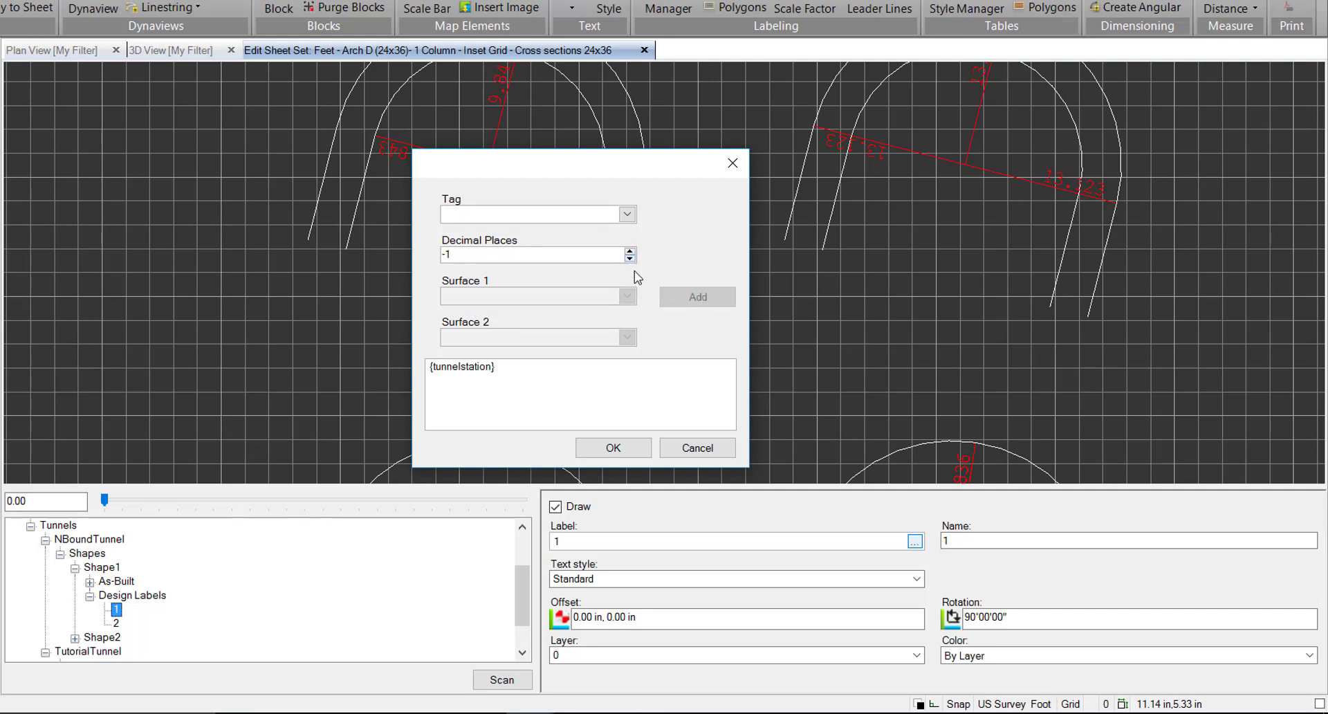
click(613, 448)
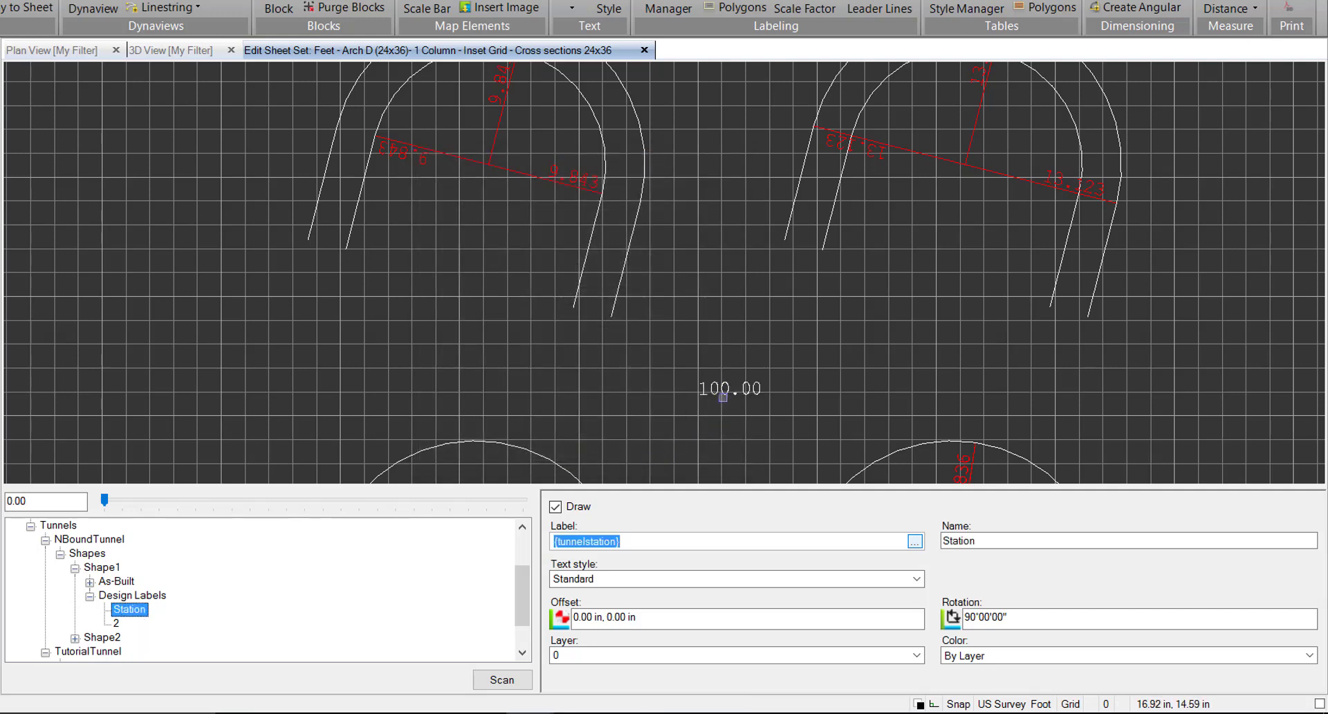
scroll(749, 392, down, 5)
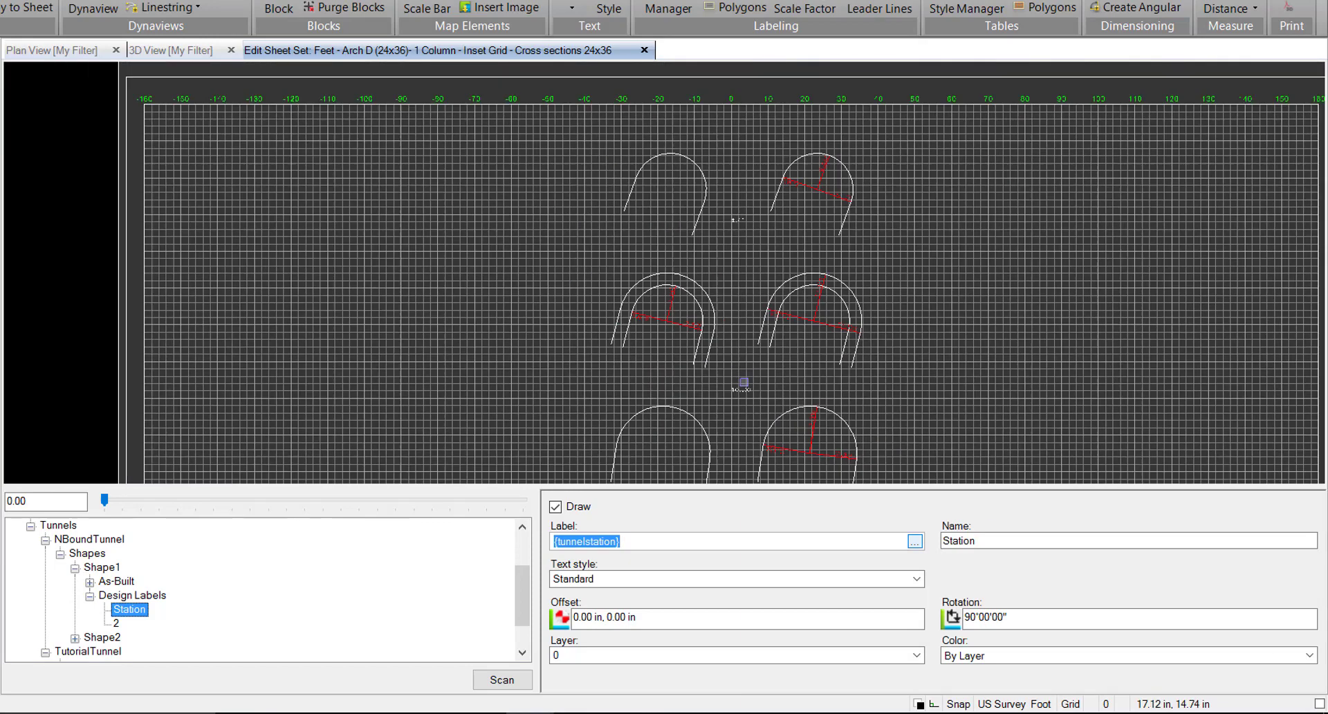
scroll(637, 133, up, 6)
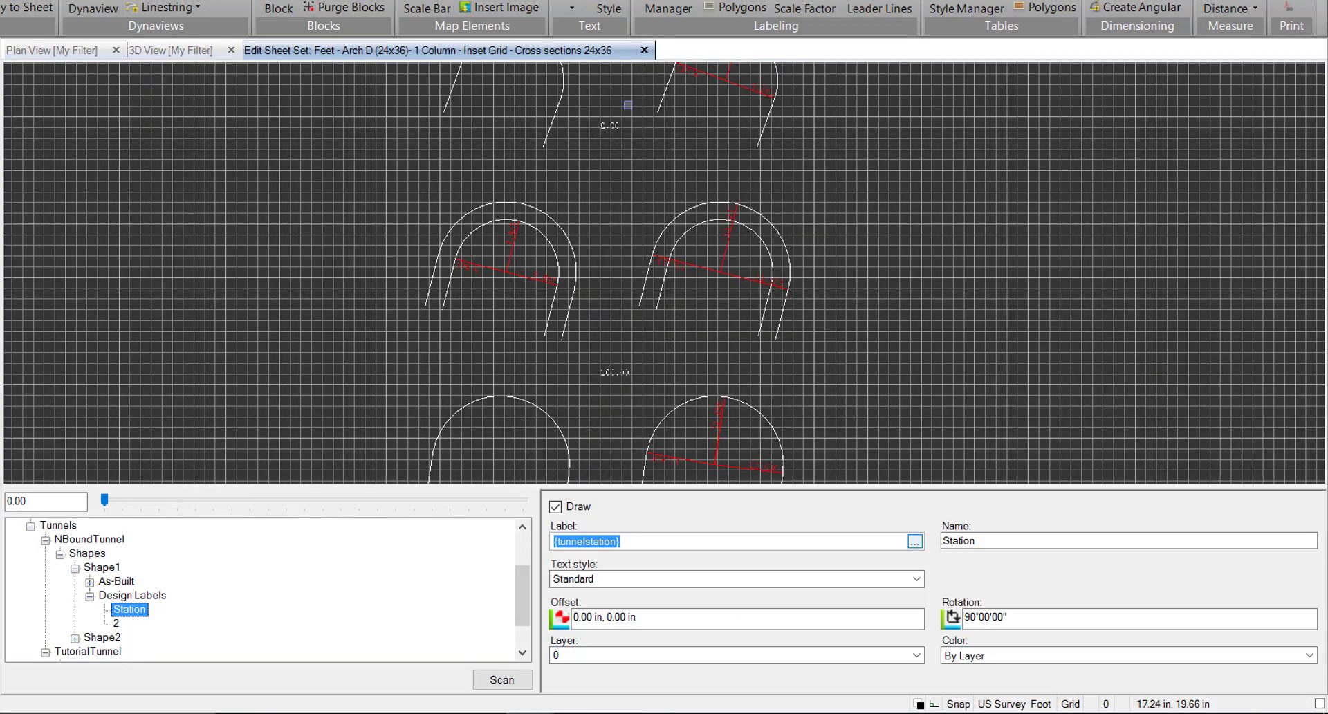
scroll(600, 125, up, 4)
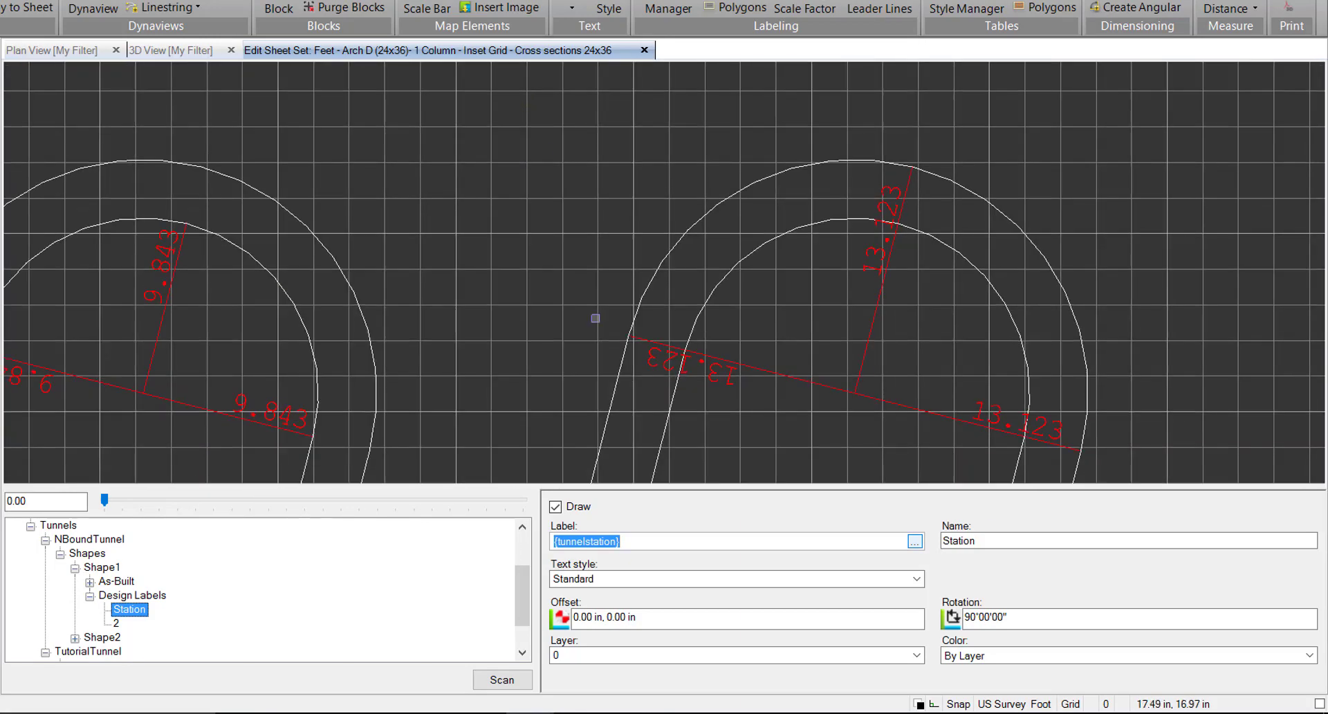
scroll(596, 317, down, 3)
scroll(480, 305, up, 2)
scroll(468, 219, down, 3)
scroll(514, 129, up, 3)
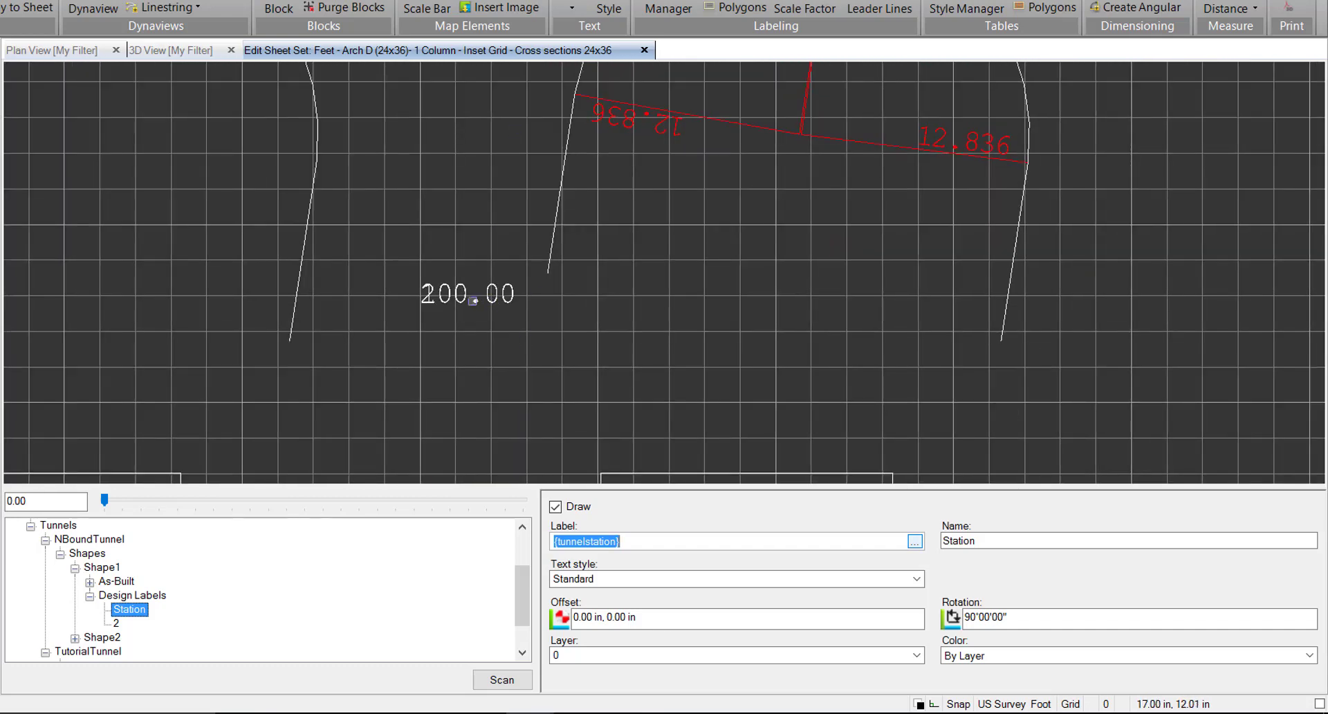
- Set design label 2's text to N: with alignment-point northing and E: with alignment-point easting
click(116, 623)
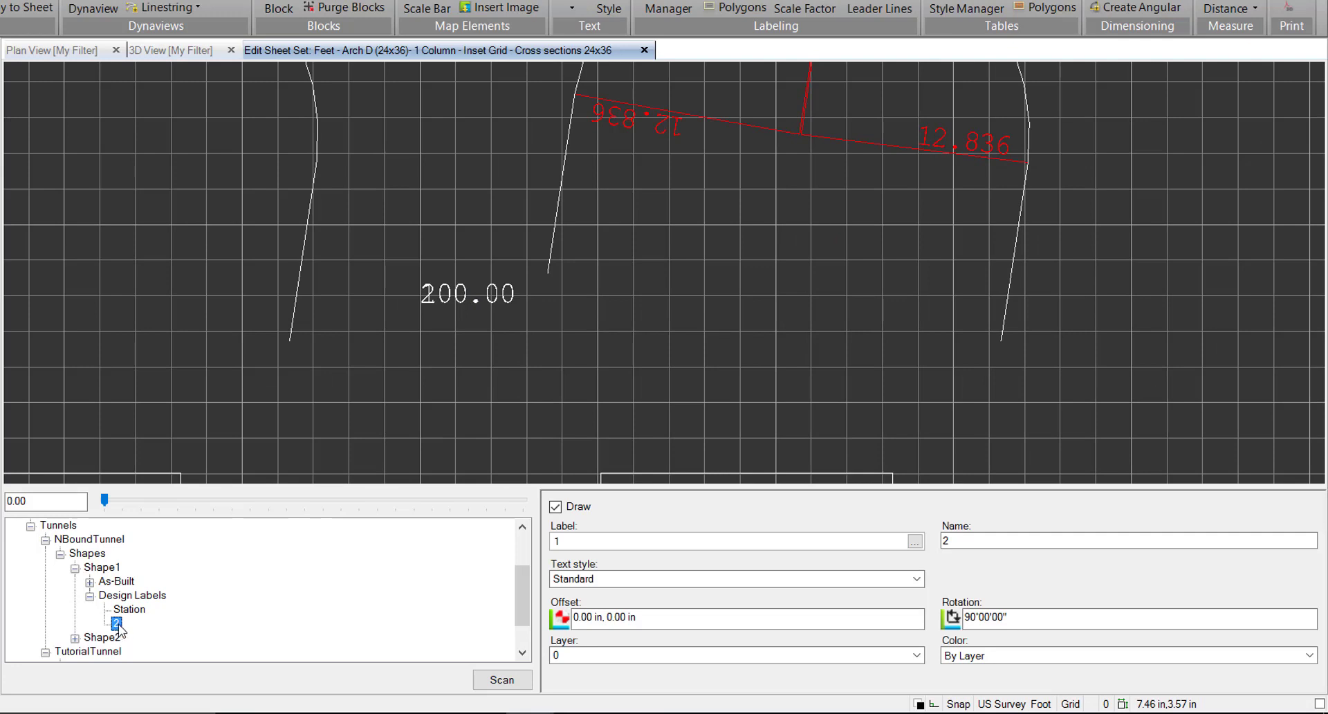
click(916, 541)
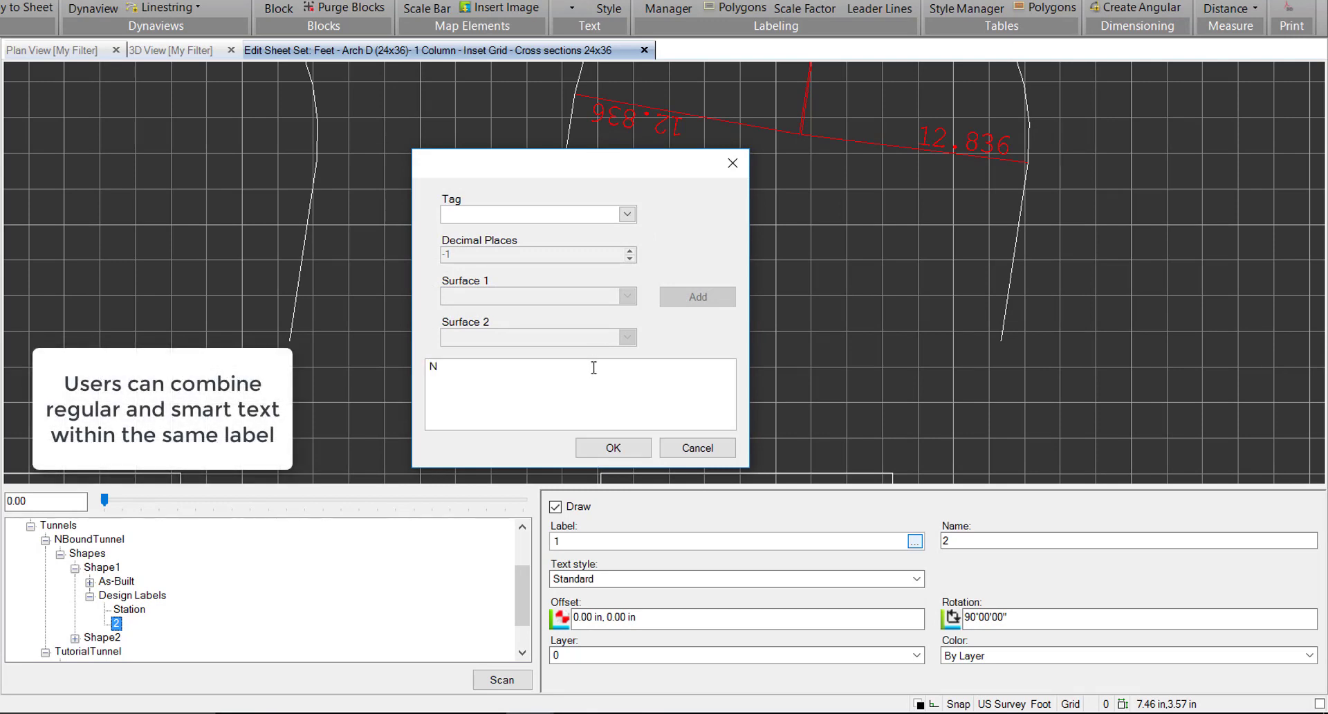
click(627, 214)
click(549, 310)
click(696, 296)
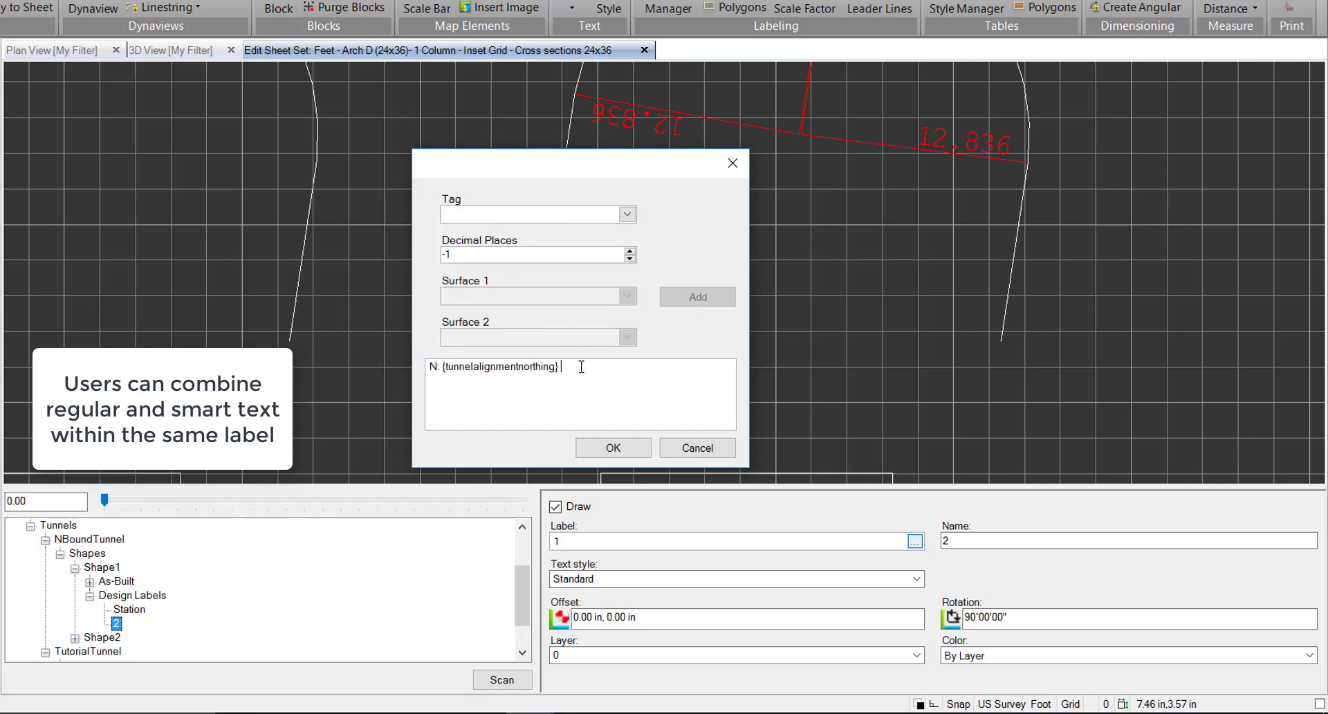
text(E:)
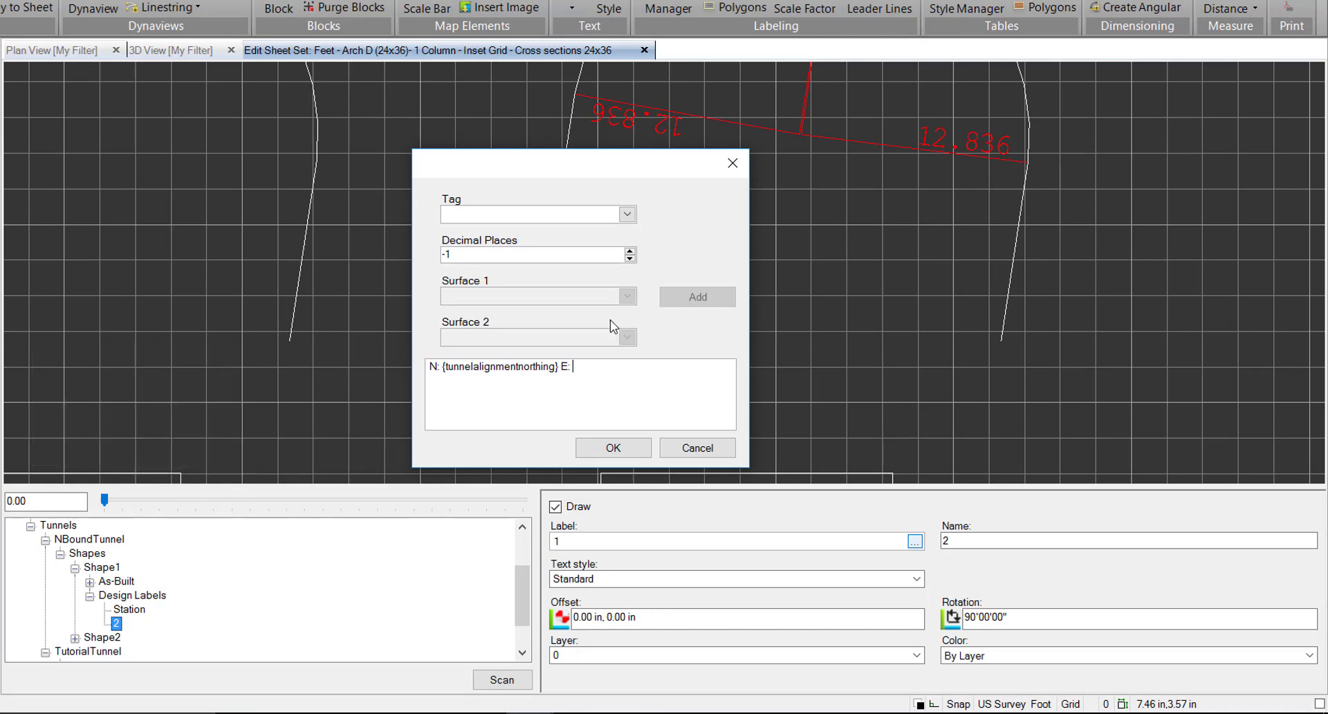
click(627, 215)
click(589, 271)
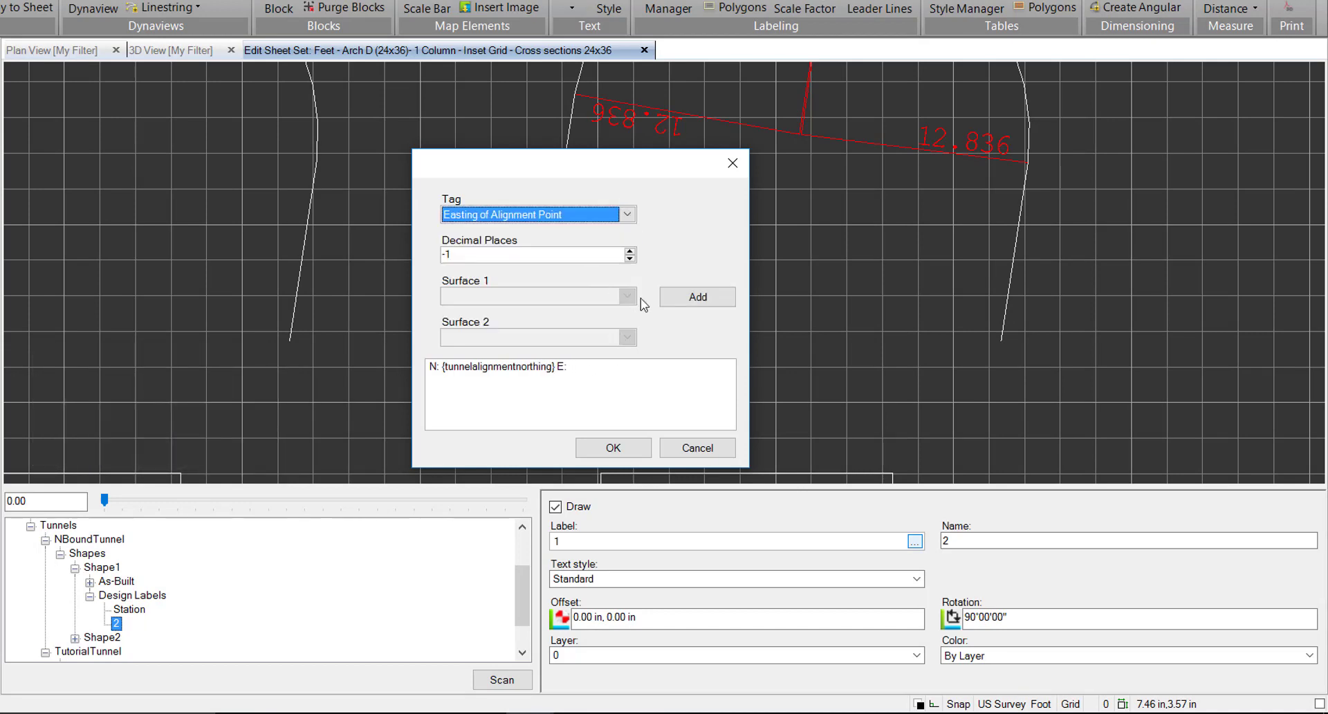
click(715, 299)
click(609, 448)
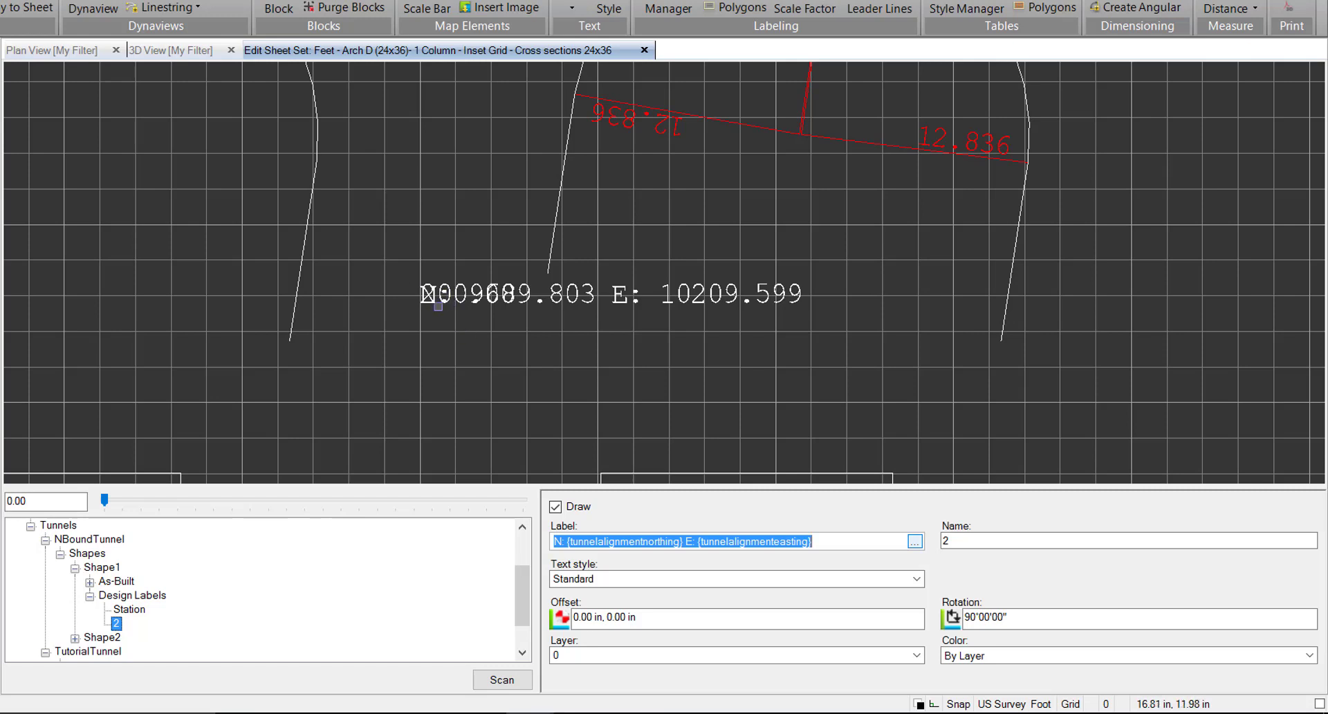
- Change design label 2's offset to -1.20 in, -0.20 in
click(607, 616)
text(-)
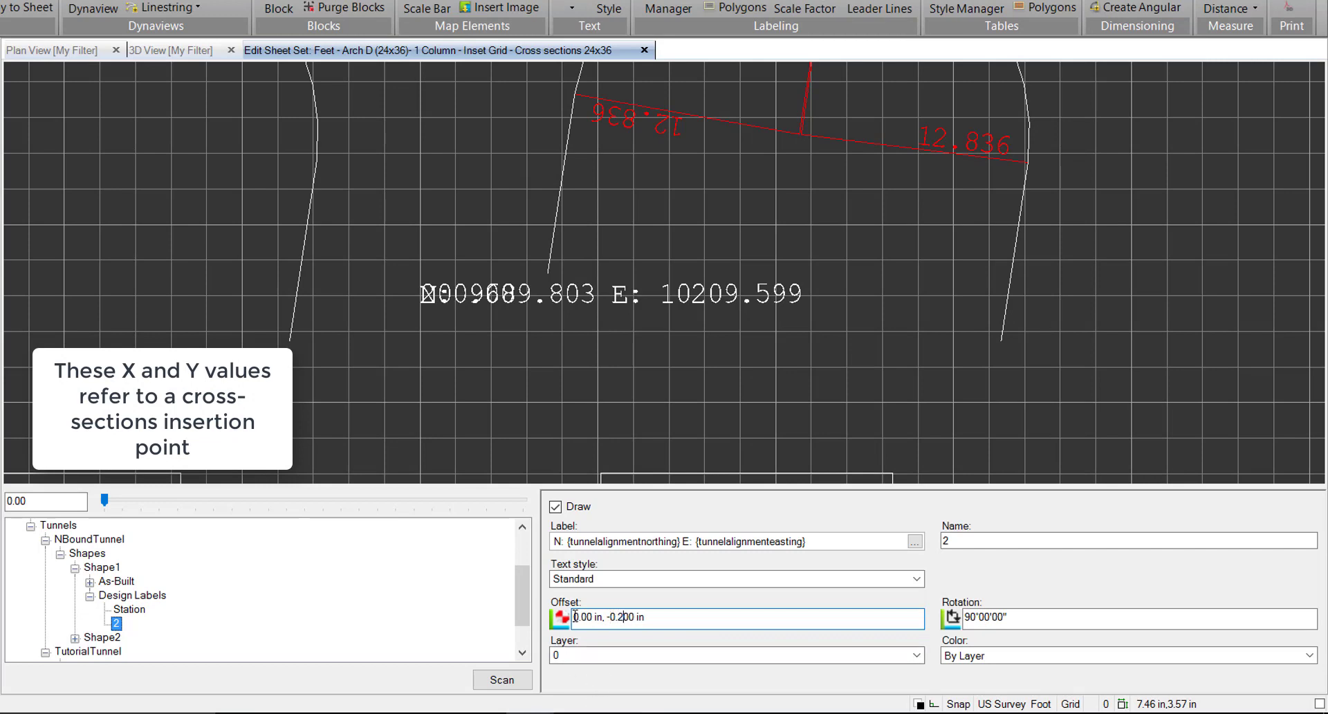
key(BackSpace)
text(1)
key(Return)
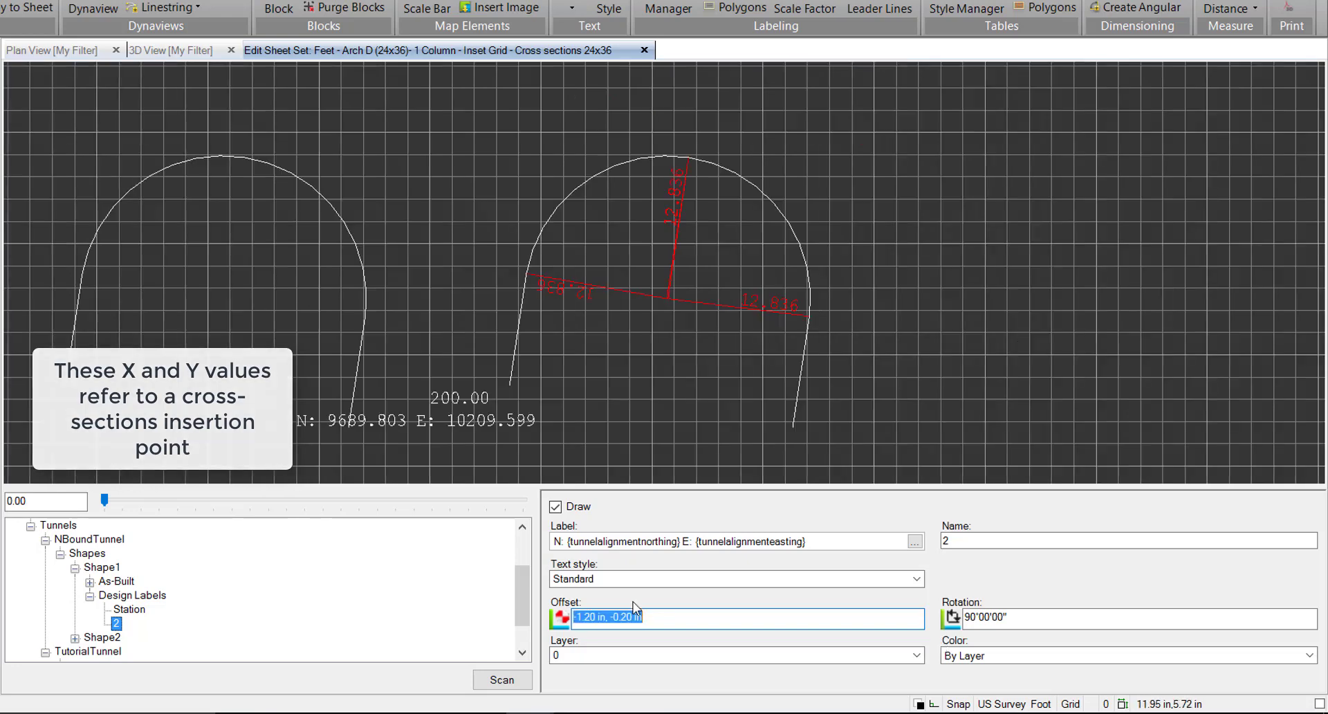
scroll(496, 345, down, 5)
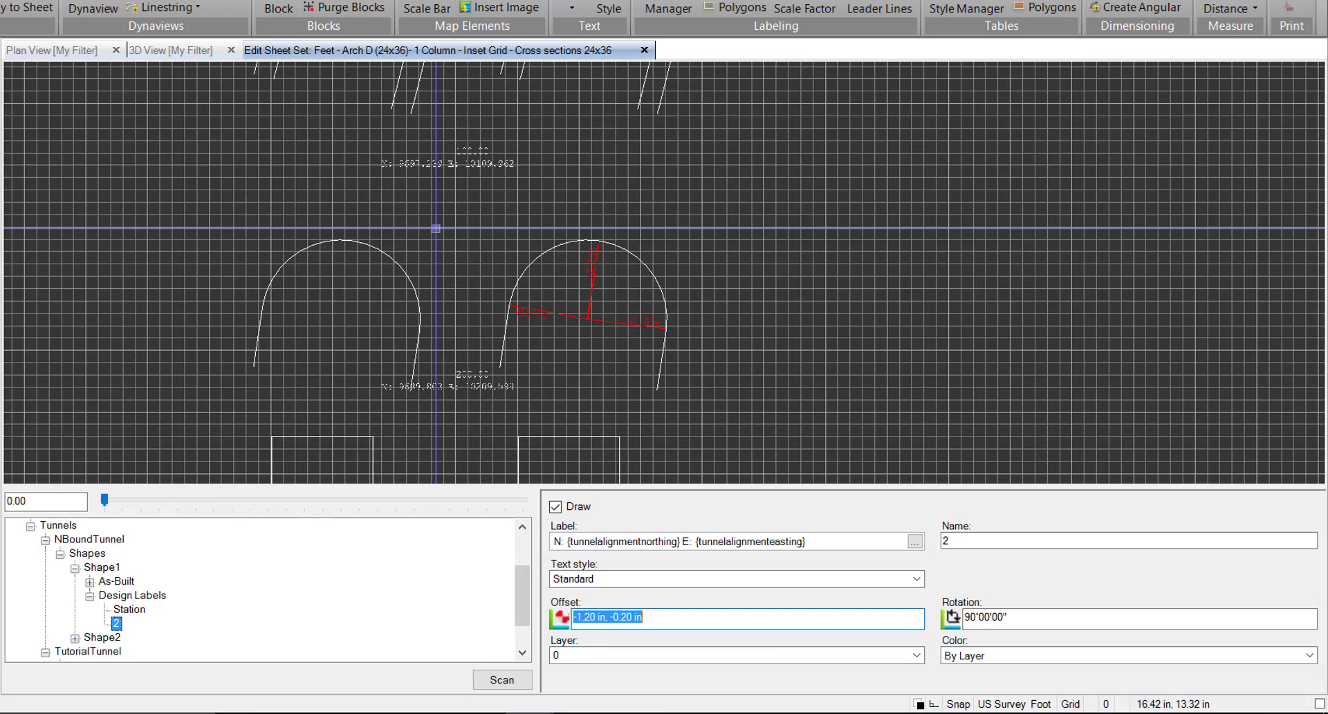
scroll(440, 279, up, 3)
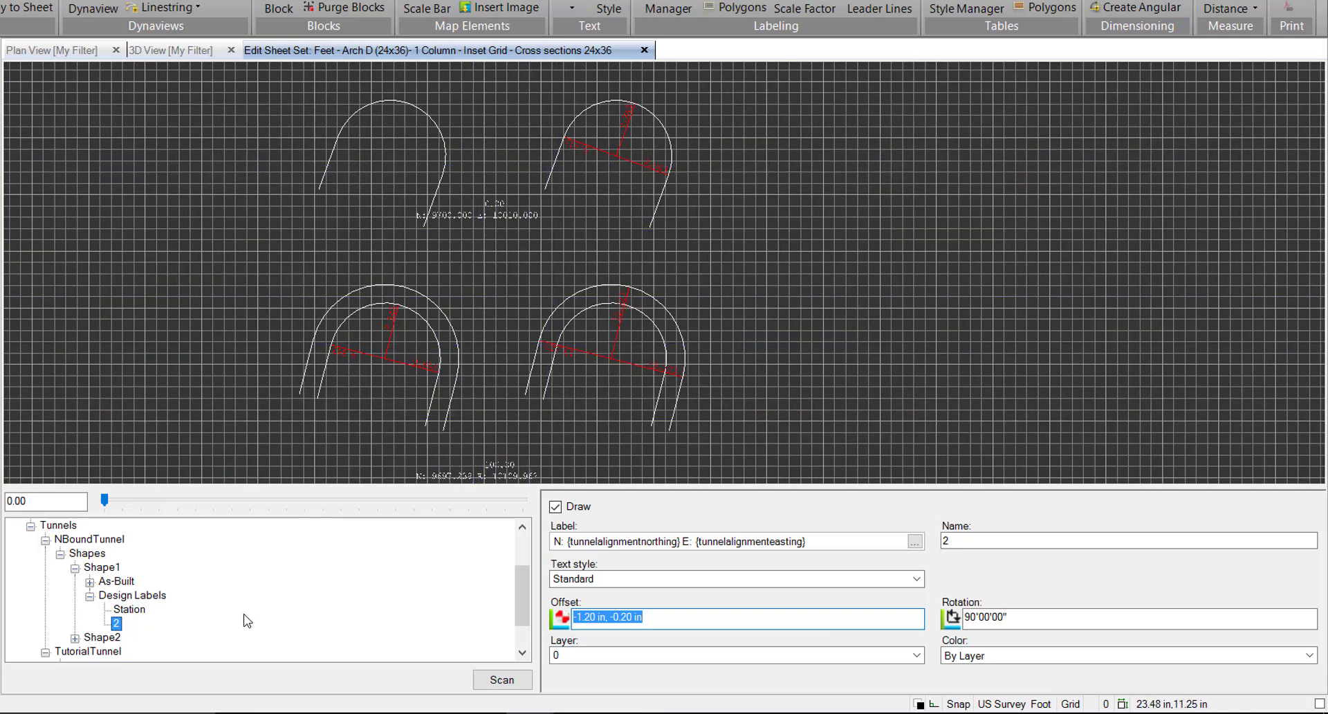
- Include HAL, VAL and TNL template points as extra cross-section locations, adding stations like 125.00
scroll(523, 593, up, 2)
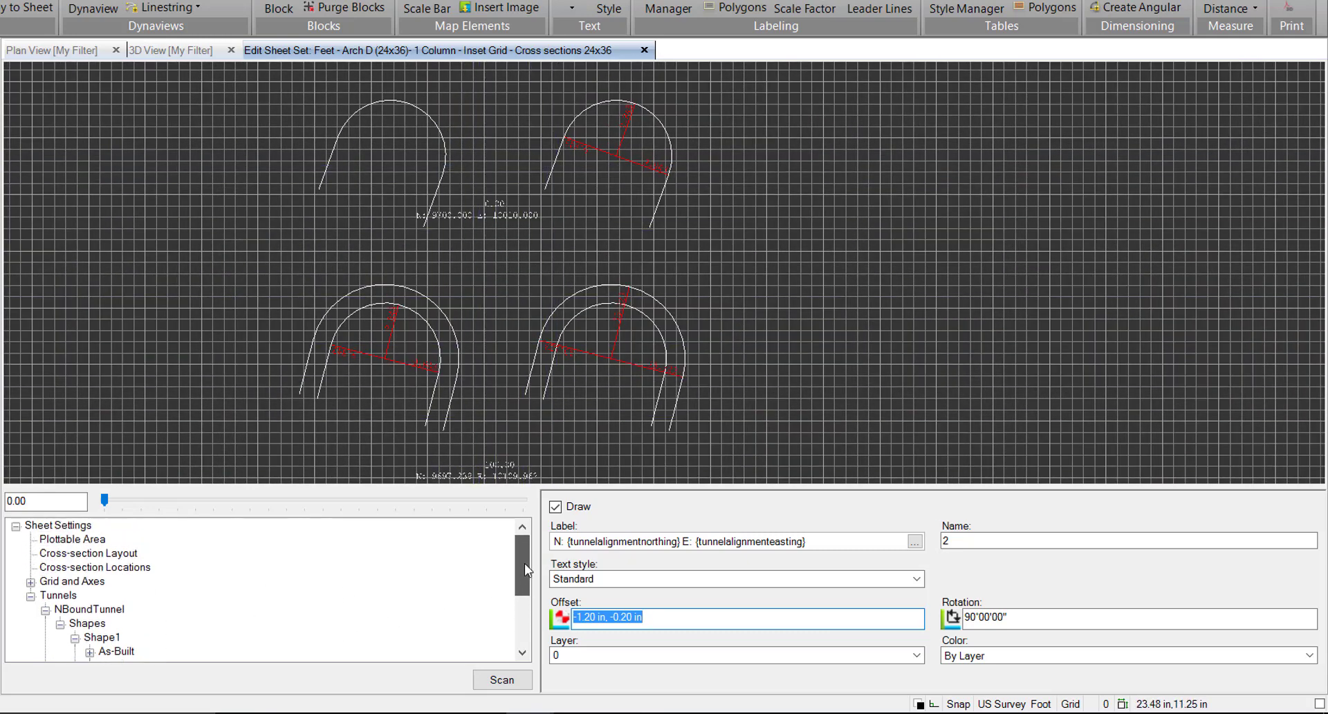
click(129, 568)
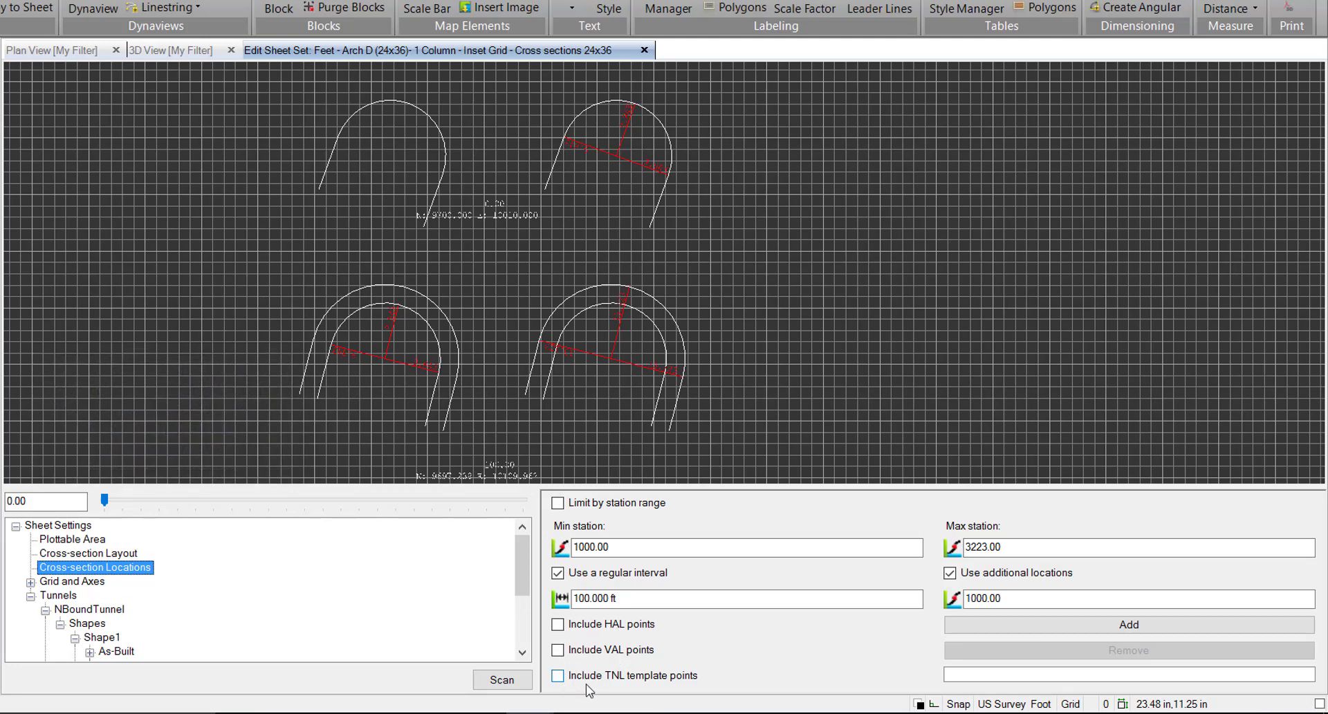
click(558, 649)
scroll(458, 321, up, 5)
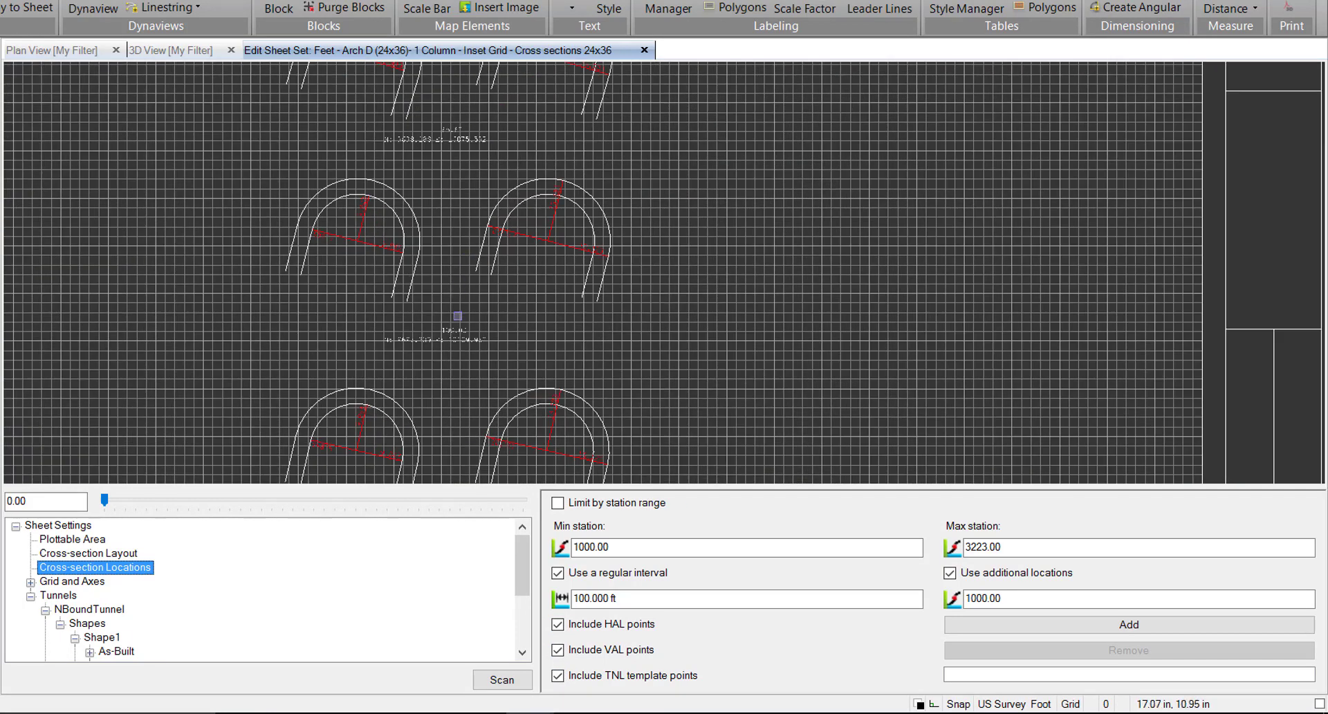
scroll(457, 322, up, 3)
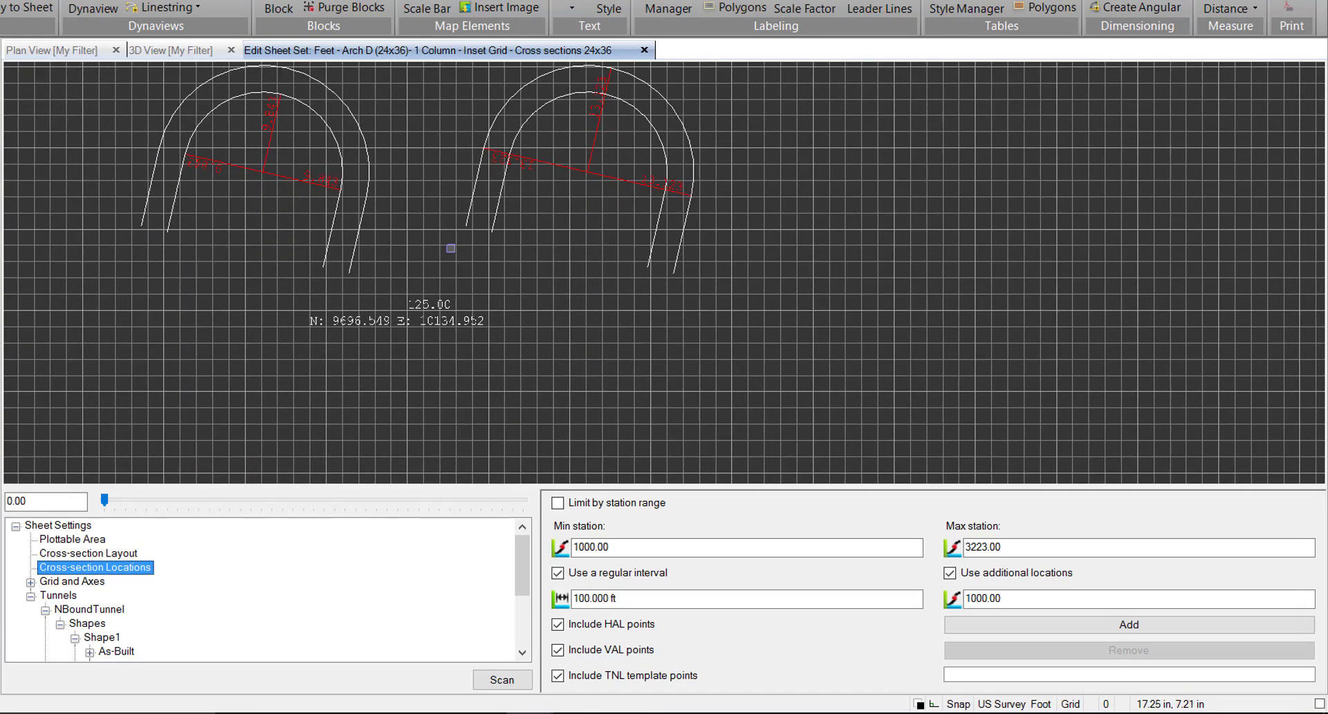
scroll(434, 298, up, 1)
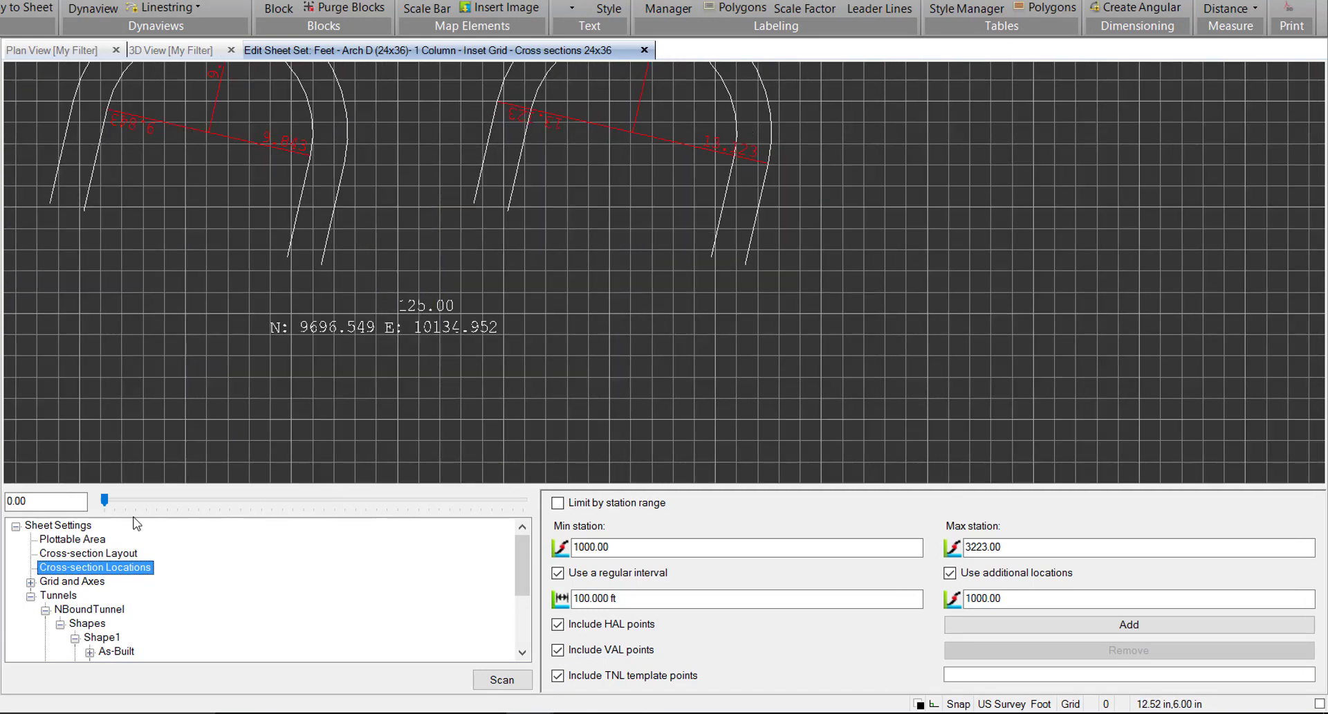
- Set the cross-section layout to 3 columns, each 10 inches wide
click(97, 553)
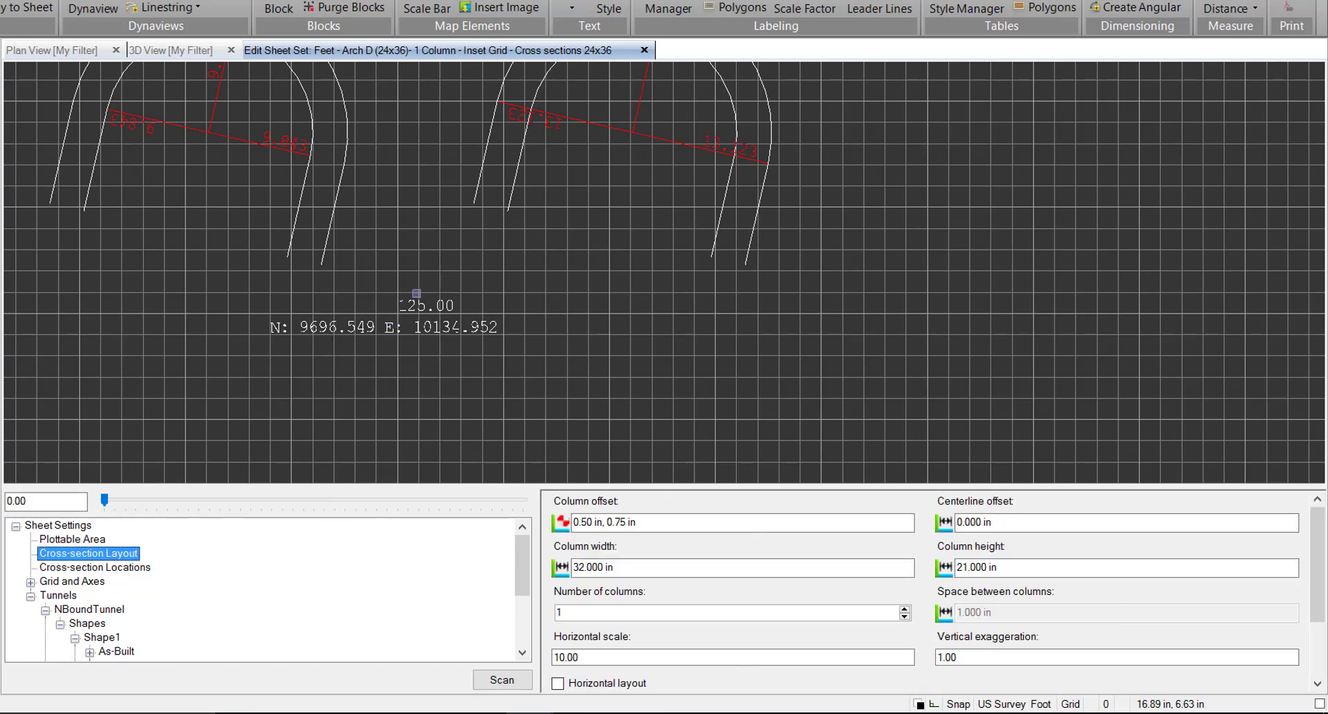
scroll(451, 197, down, 2)
scroll(454, 193, down, 3)
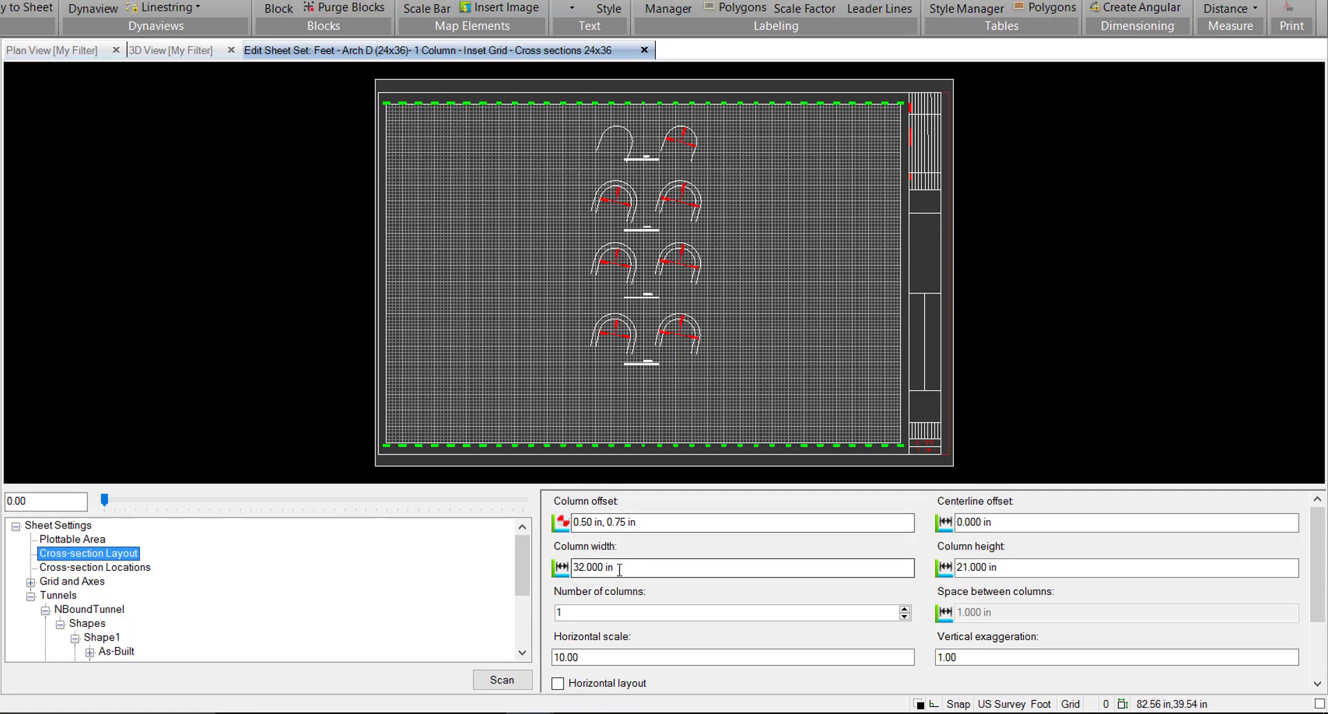
click(905, 610)
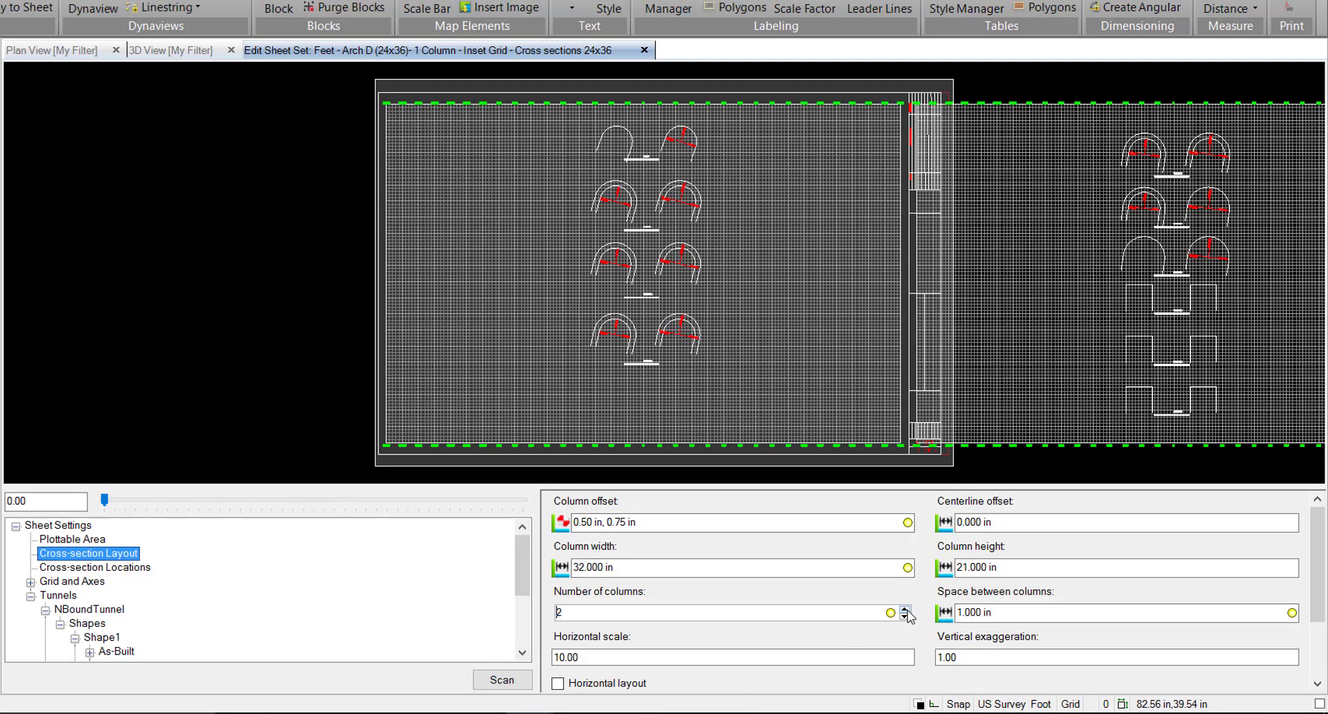
click(905, 610)
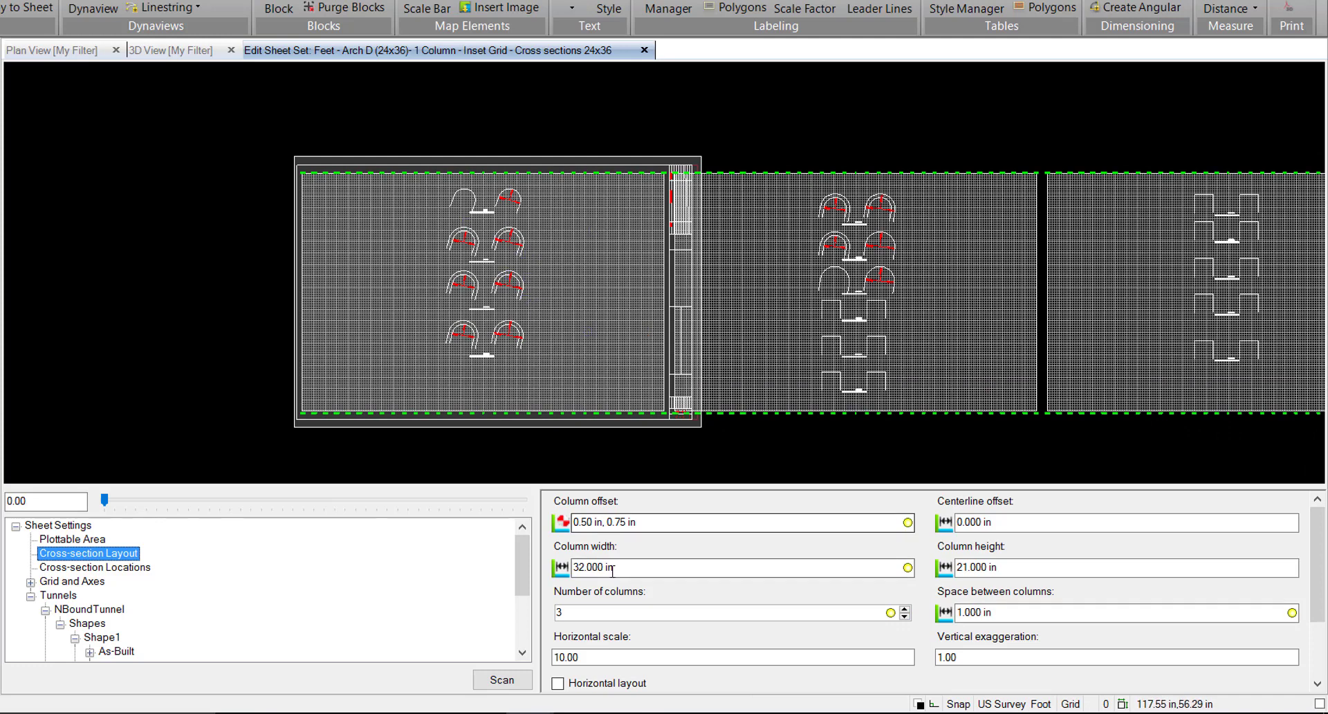
drag(632, 569, 574, 570)
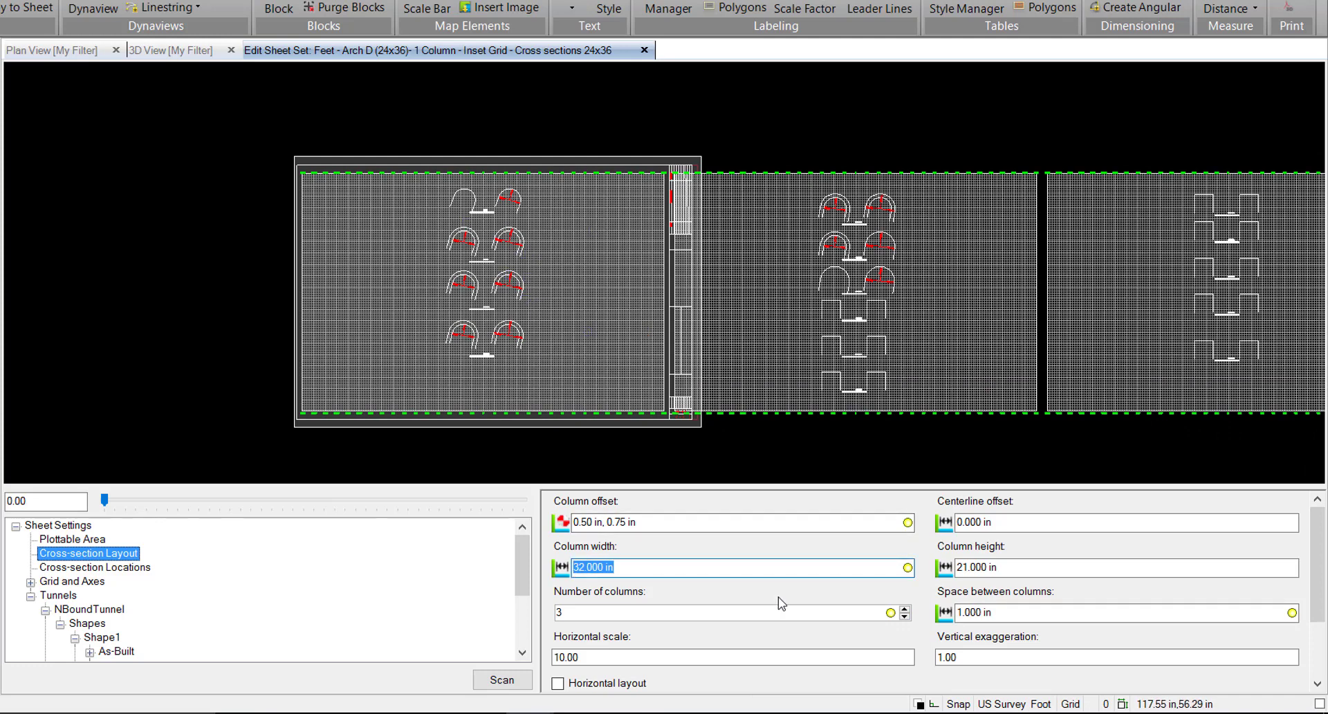
text(10)
key(Return)
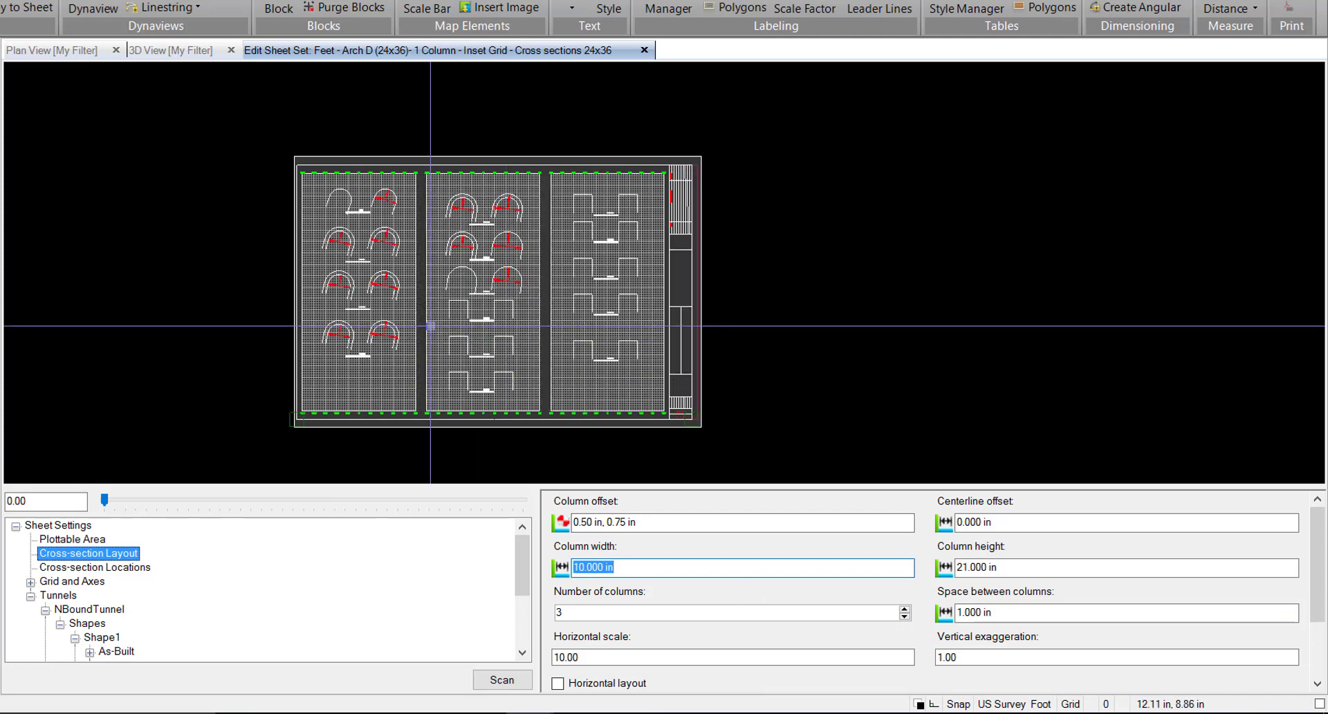
scroll(432, 294, up, 3)
scroll(427, 154, down, 2)
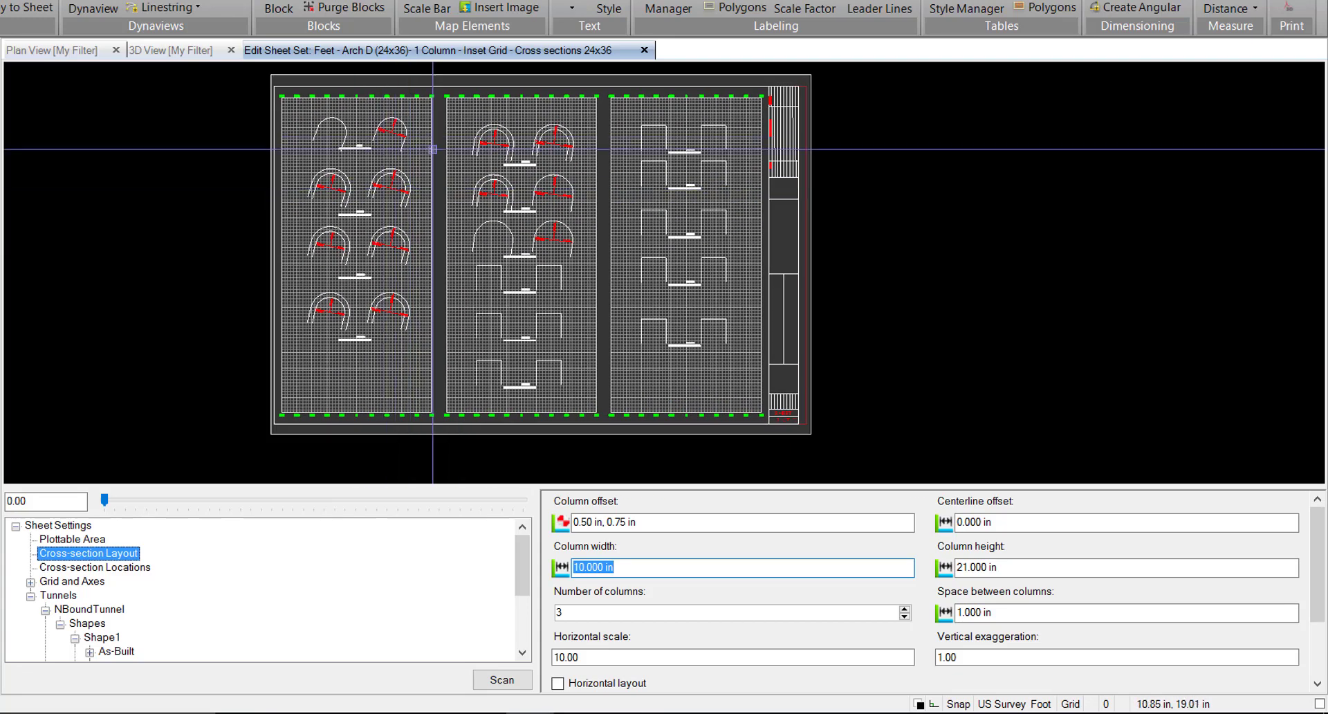
scroll(427, 154, up, 1)
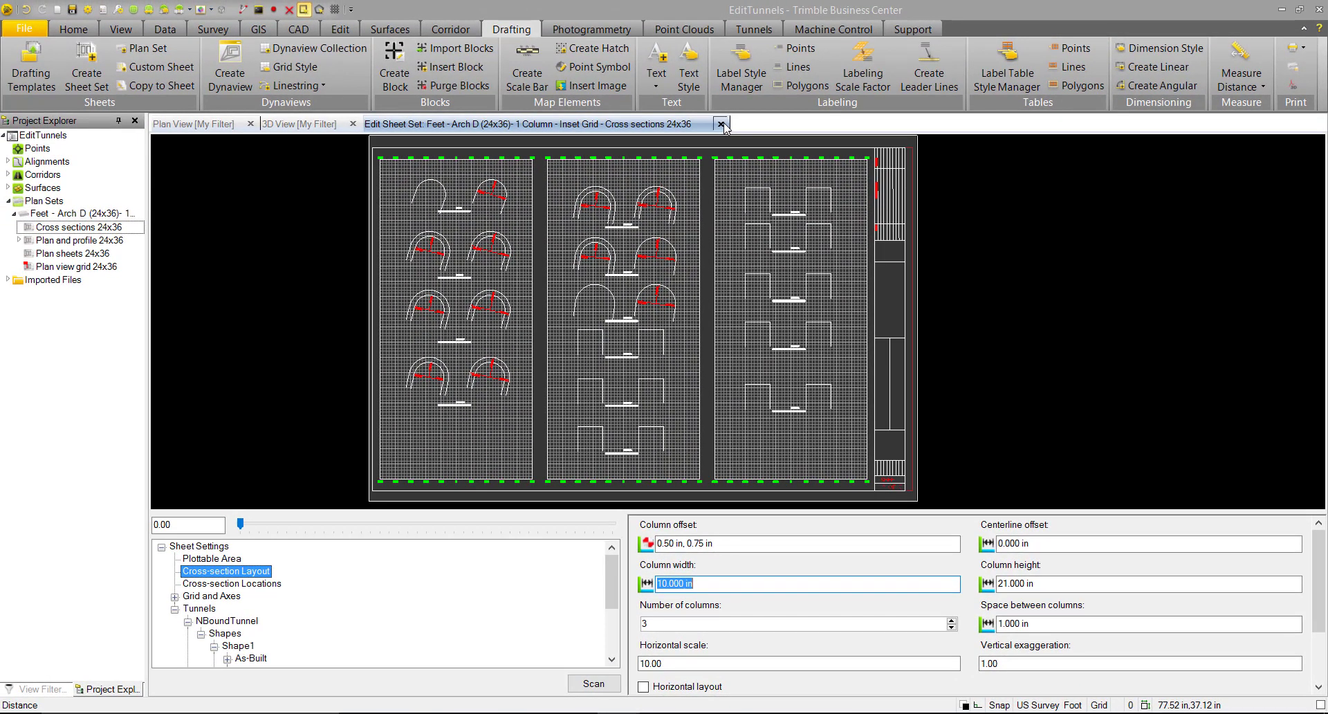
- Build the Cross sections 24x36 set into Sheets 1–3 and open Sheet 1 in a new sheet view
click(669, 73)
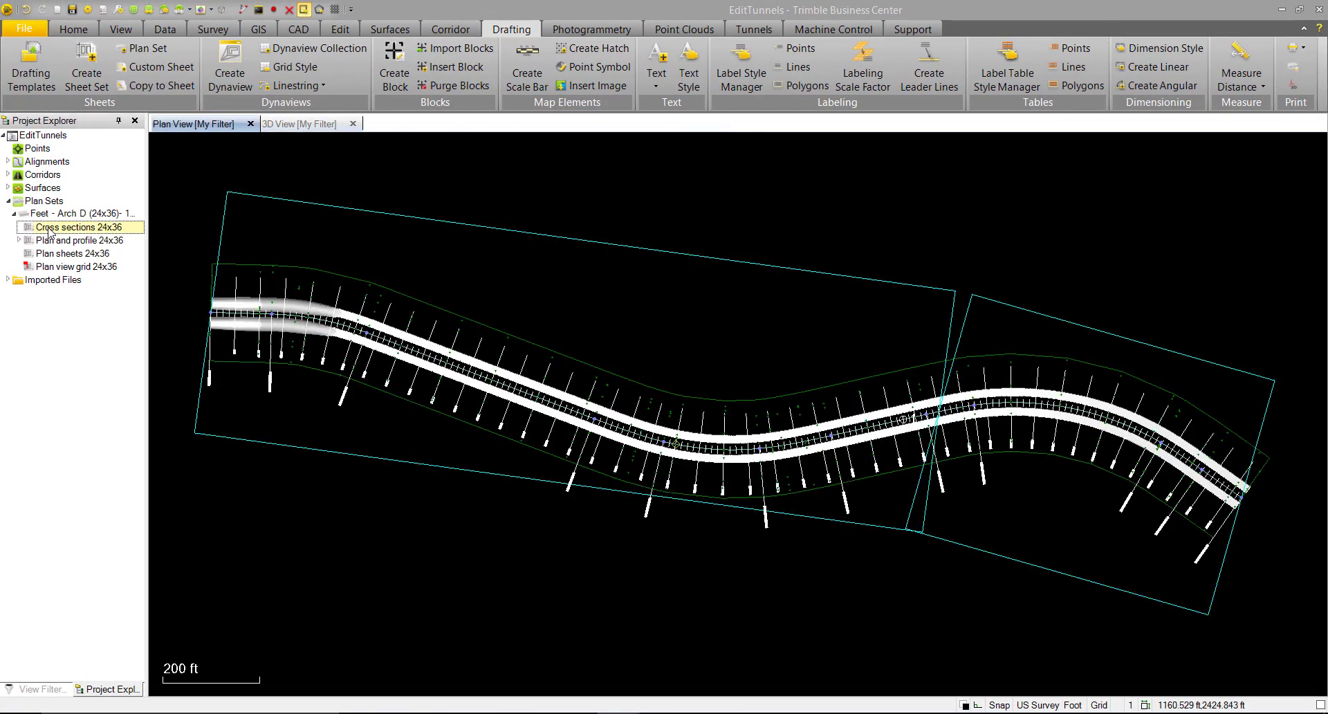
right_click(49, 231)
click(66, 294)
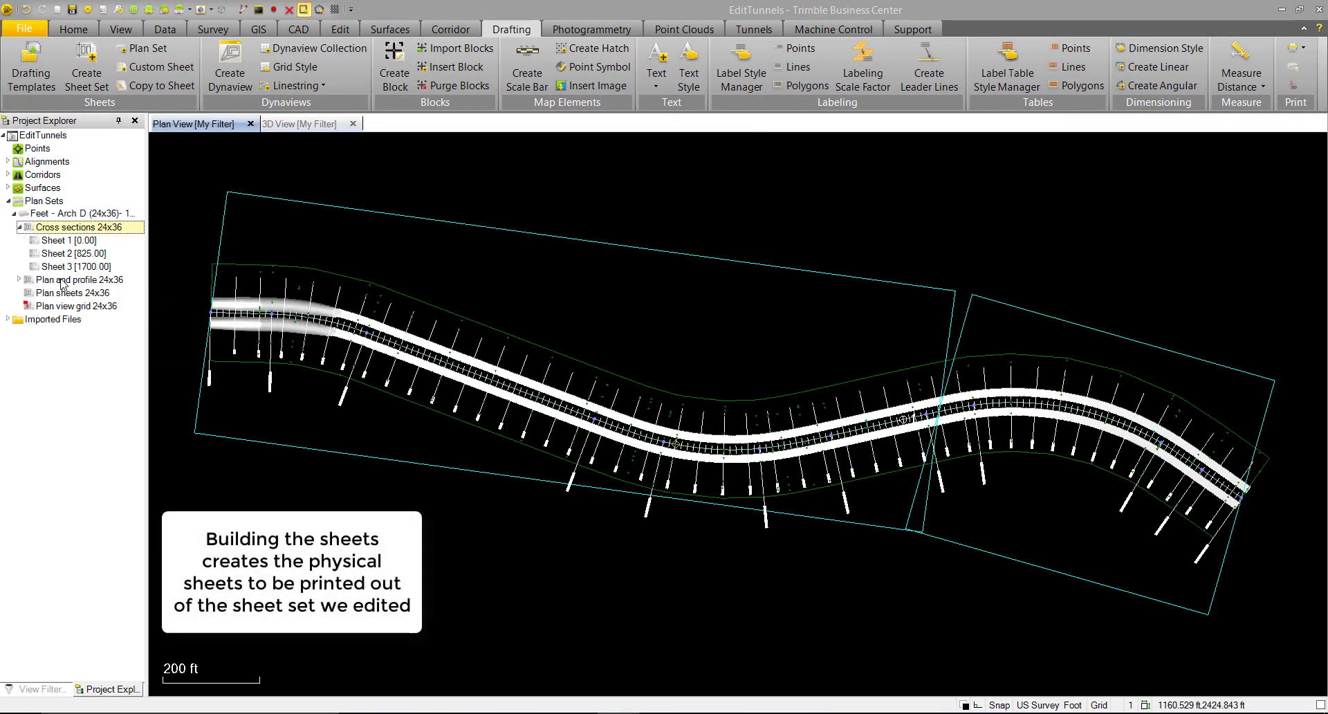
right_click(76, 243)
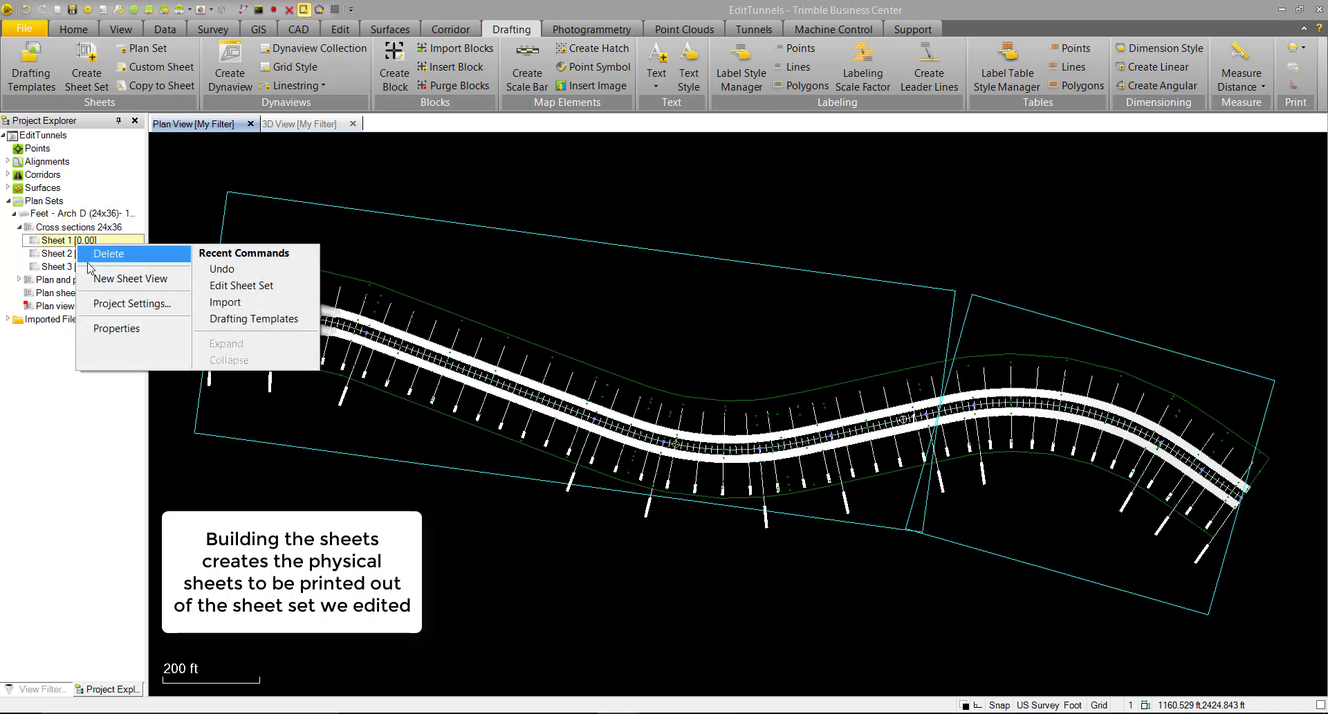
click(96, 278)
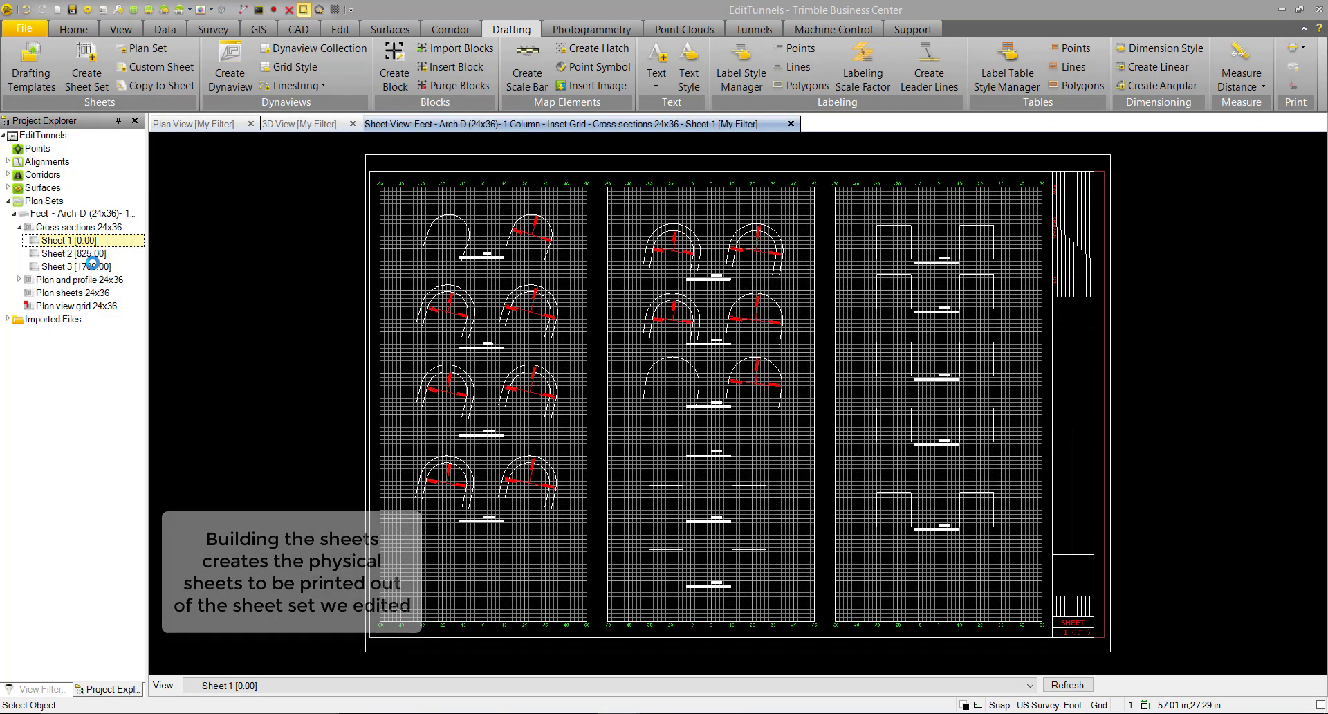